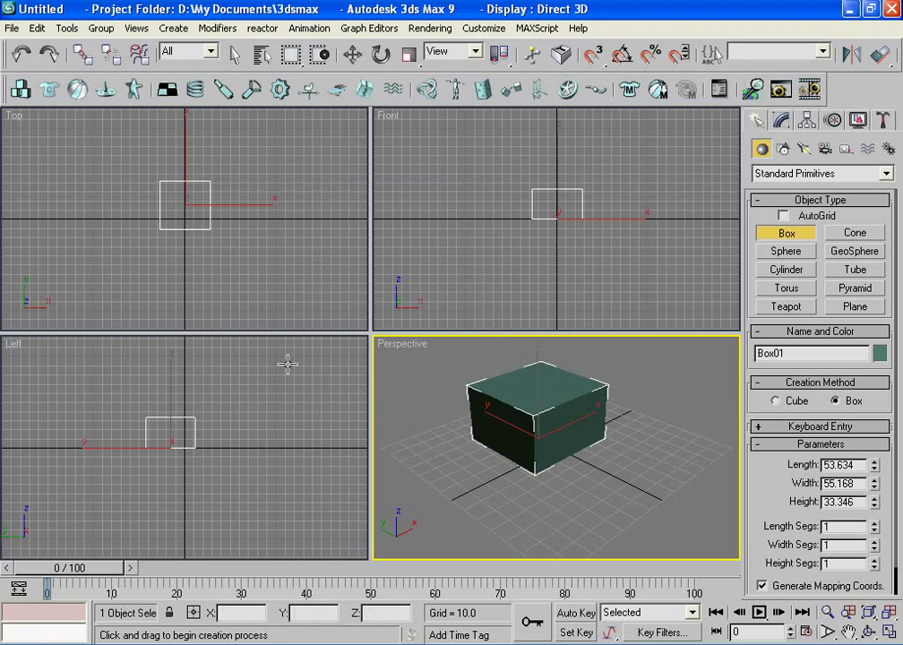
# Open the File menu to start resetting the box scene
pyautogui.click(12, 29)
# Reset to an empty scene without saving the box scene's changes
pyautogui.click(20, 60)
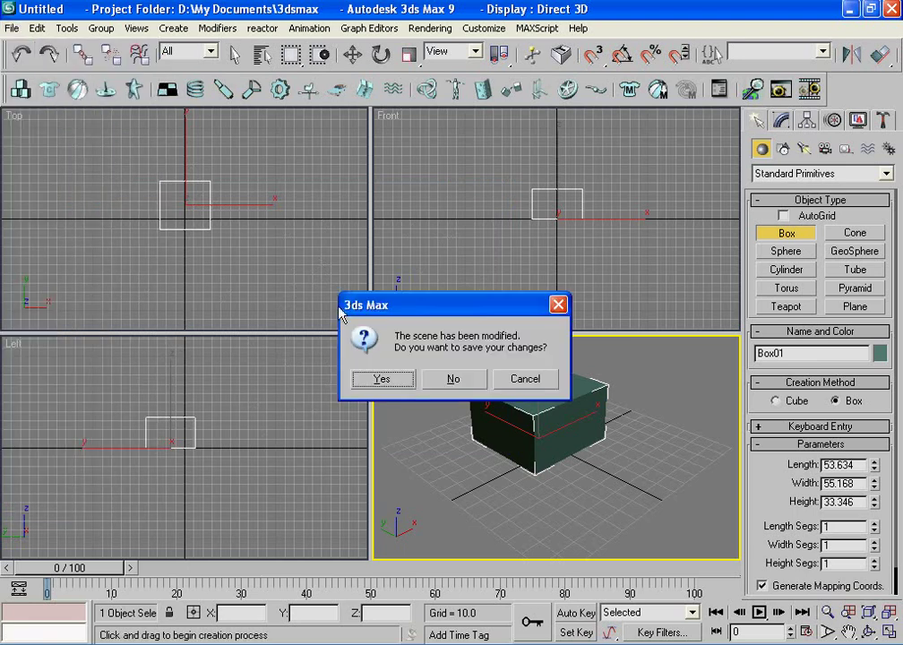
pyautogui.click(453, 380)
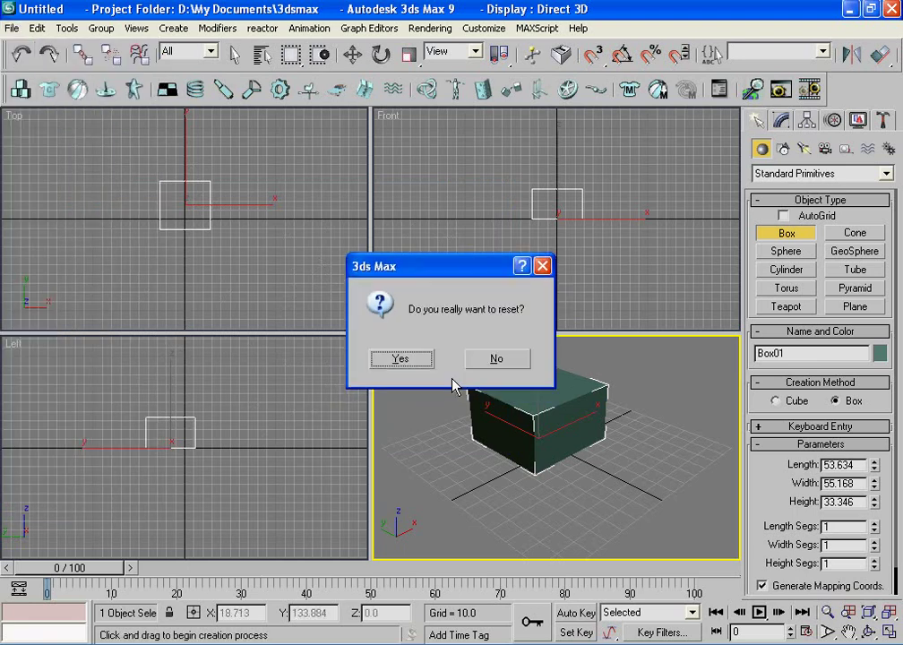
pyautogui.click(410, 367)
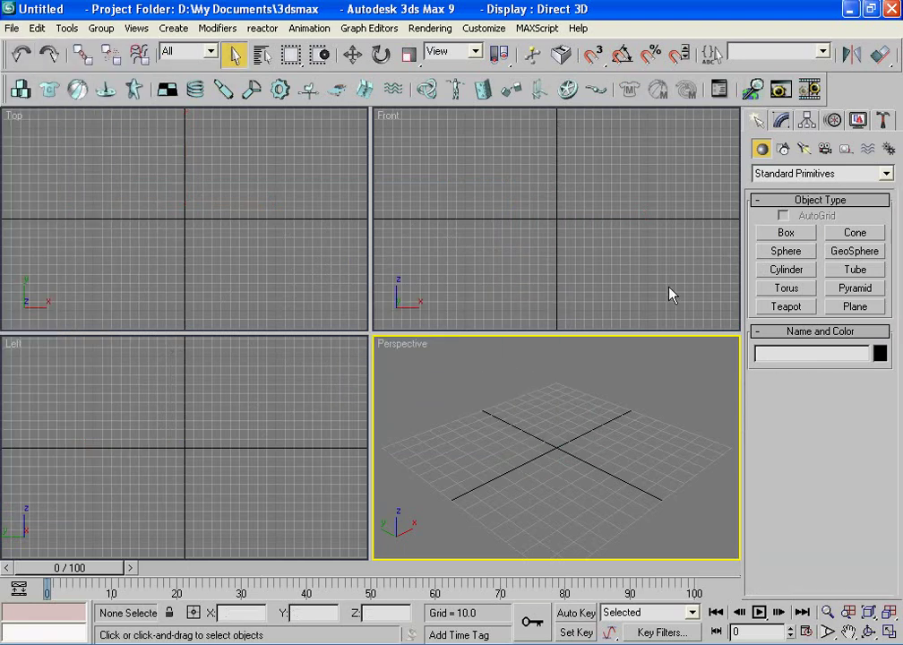
# Draw a large square ground plane about 300.964 units across
pyautogui.click(855, 308)
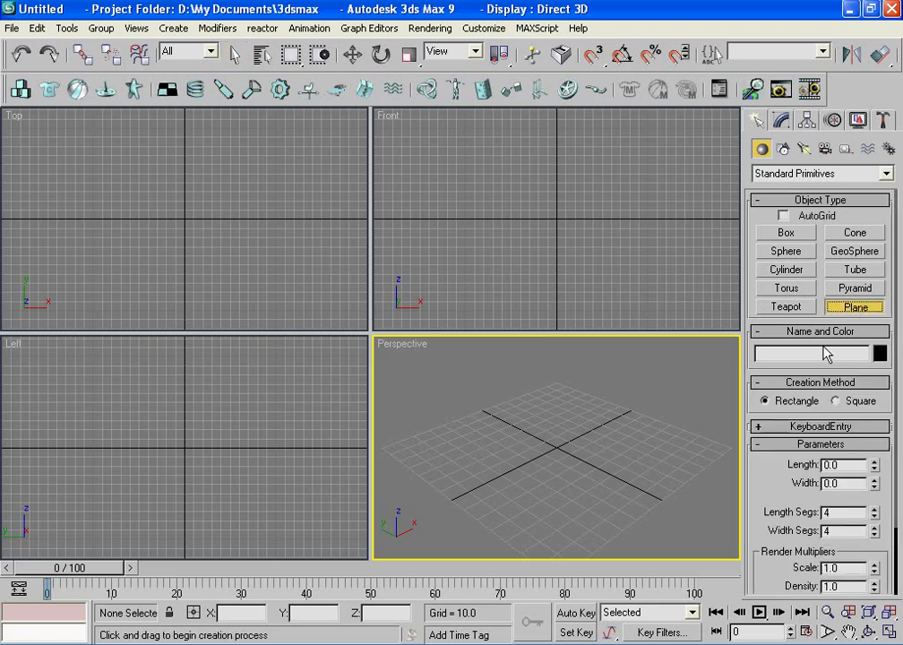
pyautogui.click(836, 400)
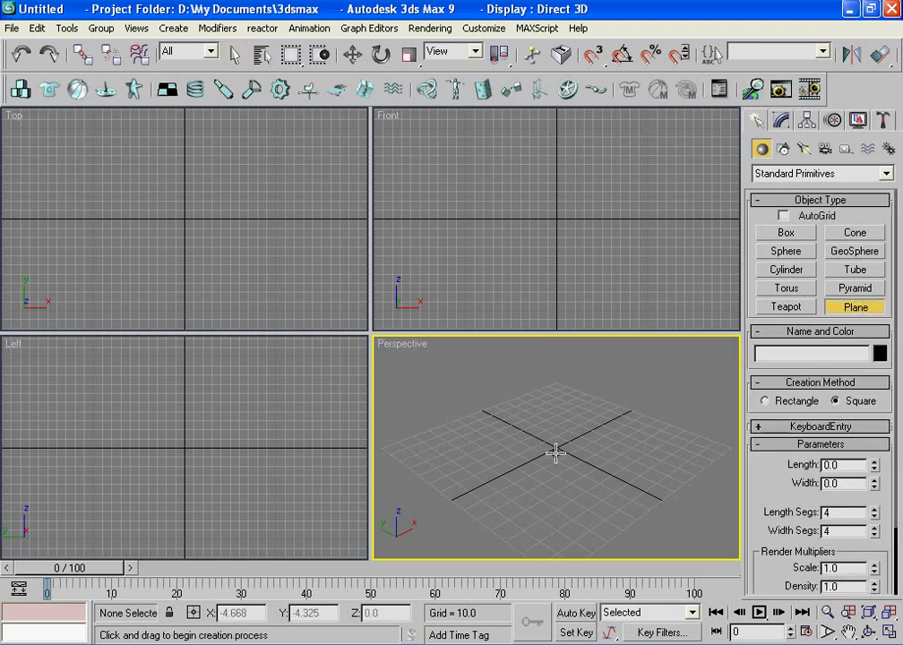
pyautogui.moveTo(556, 452); pyautogui.dragTo(554, 363)
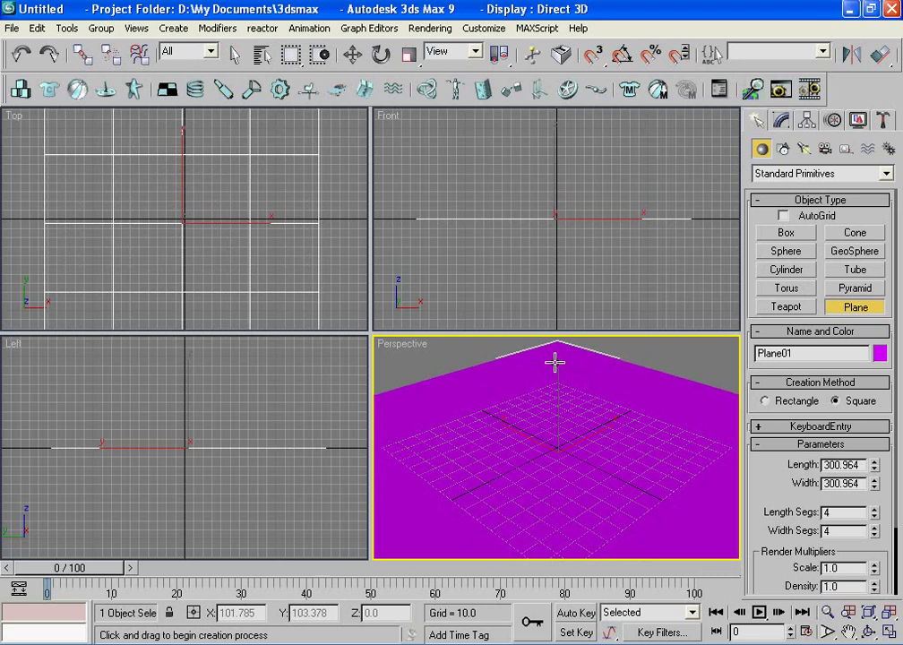
# Colour the ground plane Plane01 olive green
pyautogui.click(881, 355)
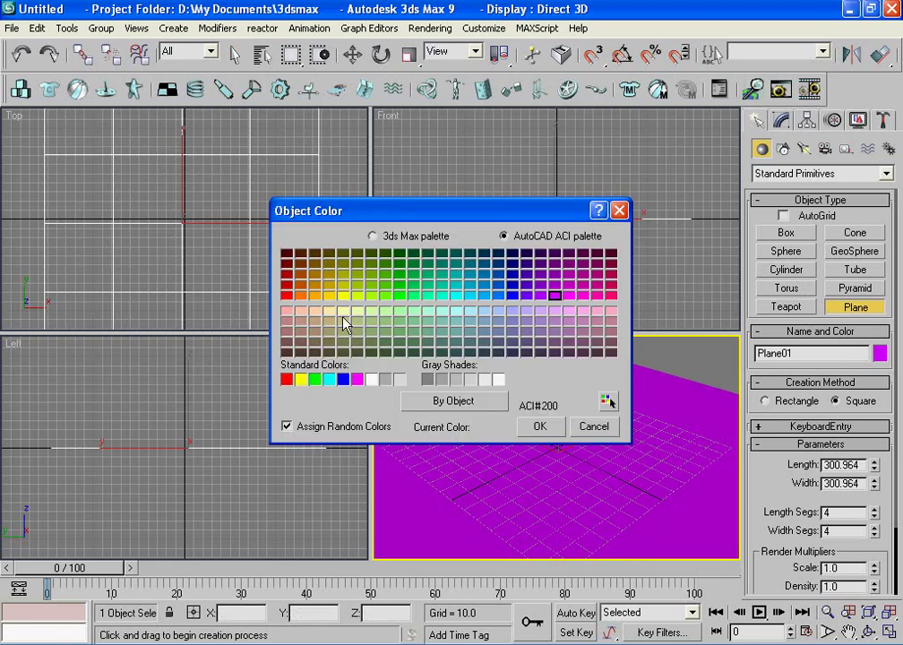
pyautogui.click(357, 269)
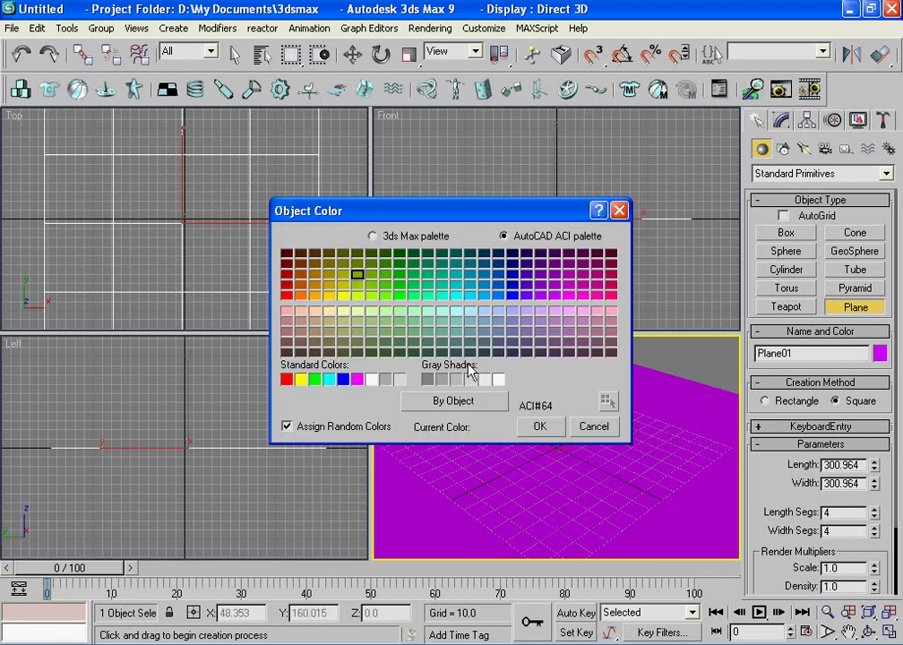
pyautogui.click(541, 427)
pyautogui.click(660, 356)
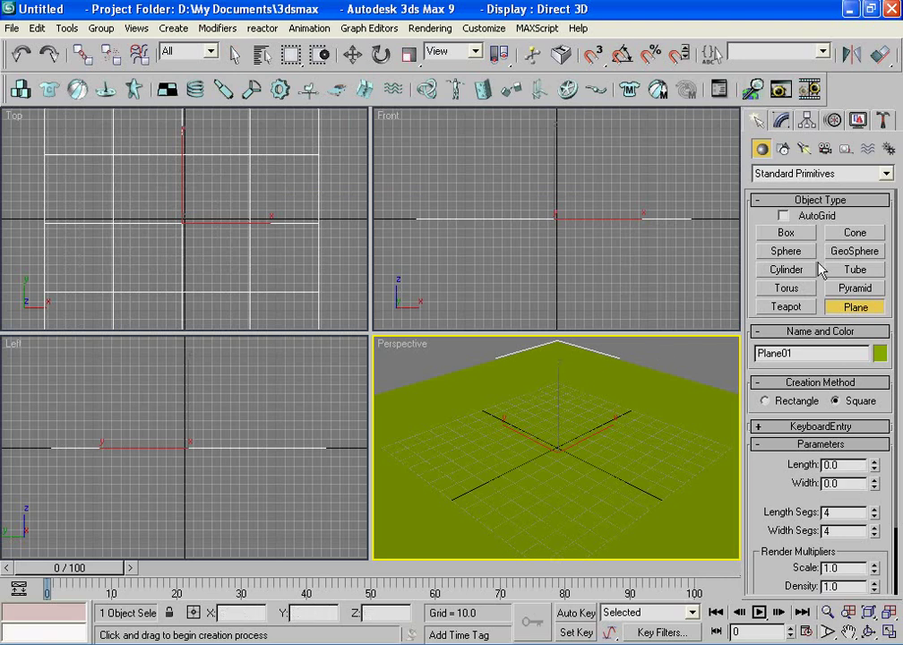
pyautogui.click(797, 237)
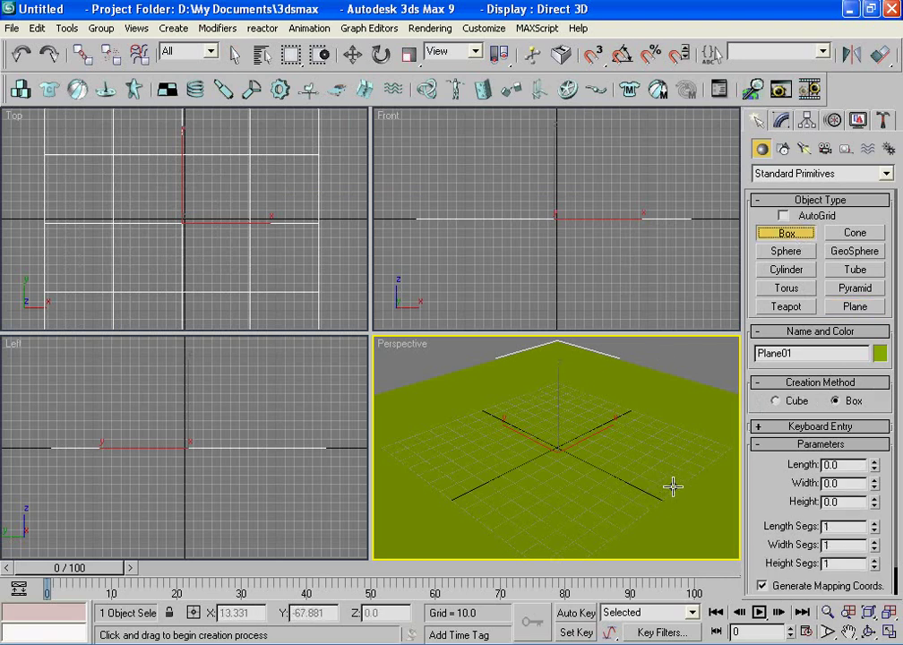
# Create a 44.062×28.542×11.269 flat box and a 7.77-unit cube near the plane's left side
pyautogui.moveTo(671, 486); pyautogui.dragTo(568, 476)
pyautogui.click(579, 454)
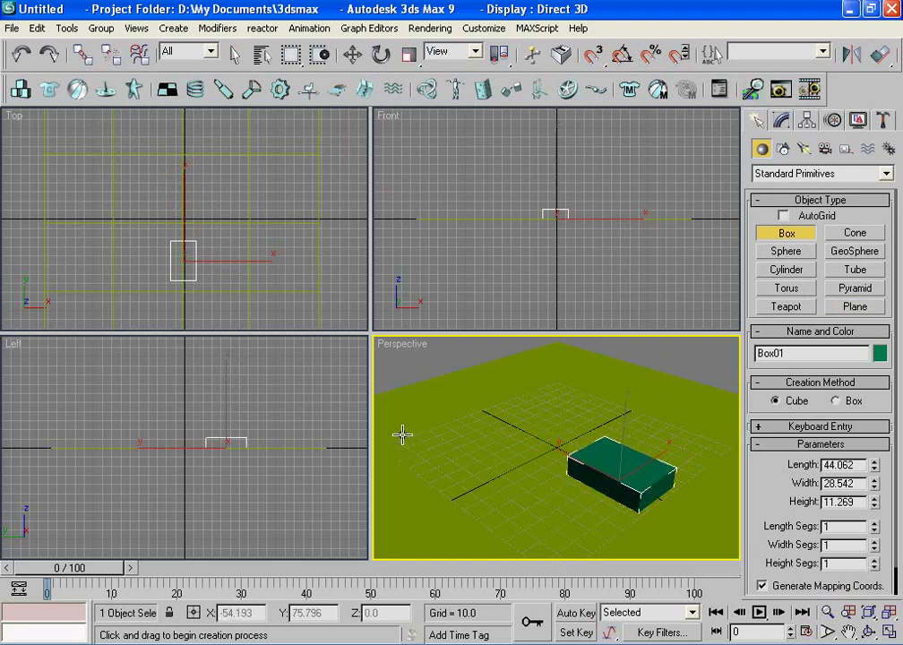
pyautogui.moveTo(403, 446)
pyautogui.mouseDown()
pyautogui.moveTo(403, 455)
pyautogui.moveTo(402, 436)
pyautogui.moveTo(405, 446)
pyautogui.mouseUp()
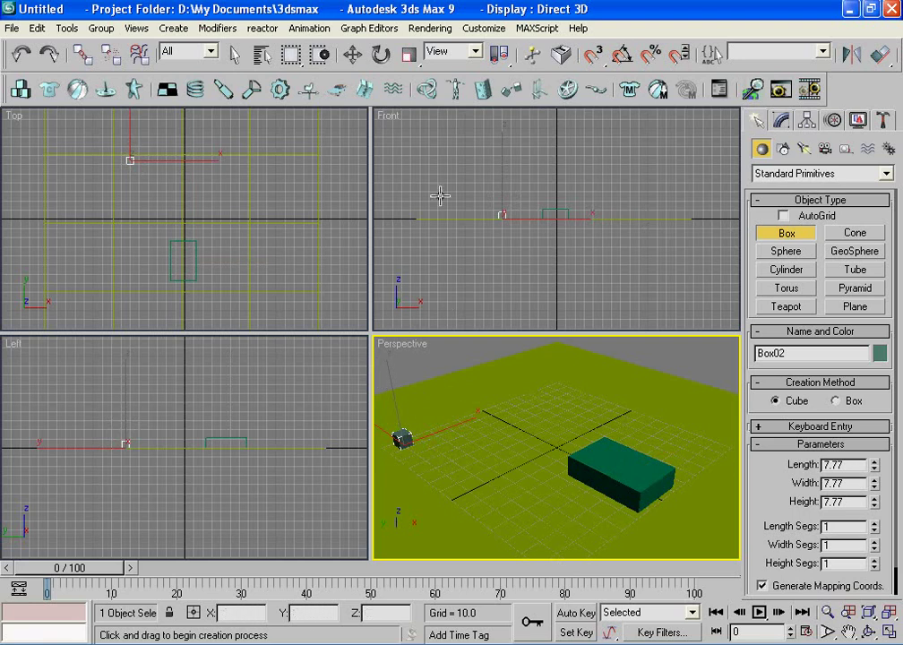
pyautogui.click(353, 55)
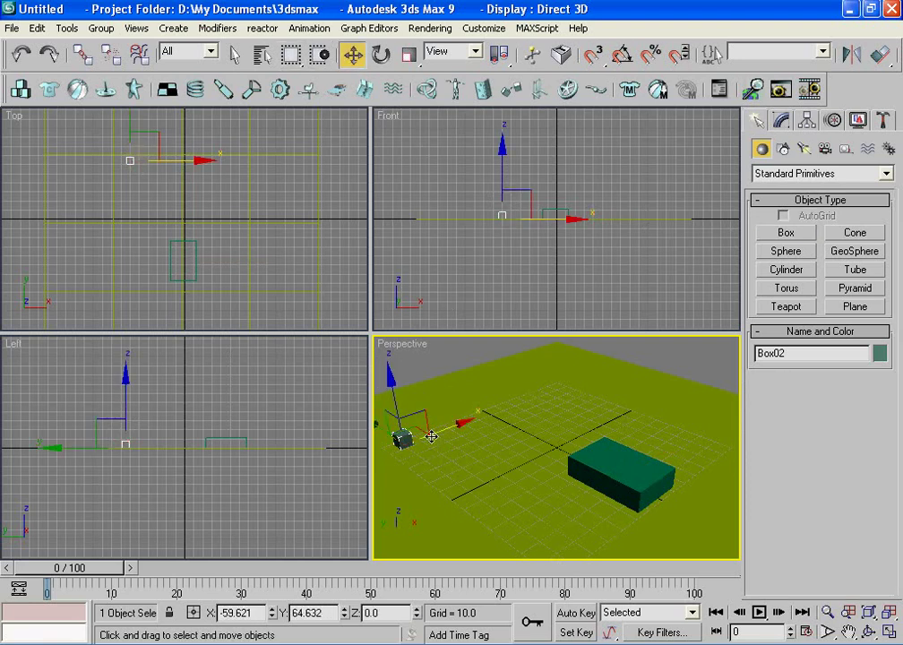
# Clone the cube 8 times along X into a row of nine (Box03–Box10)
pyautogui.keyDown('shift'); pyautogui.moveTo(461, 423); pyautogui.dragTo(475, 419); pyautogui.keyUp('shift')
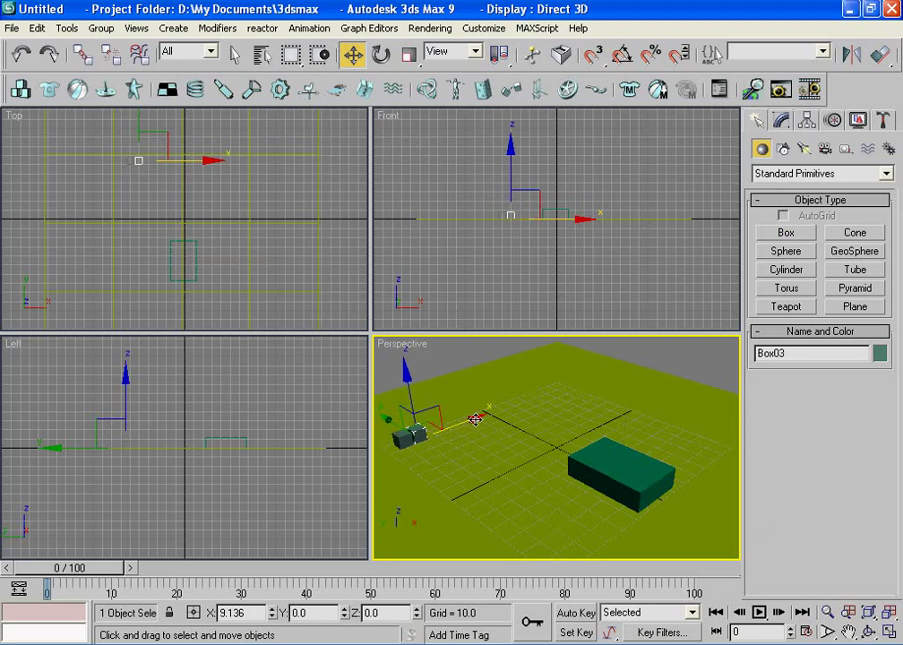
pyautogui.keyDown('shift'); pyautogui.moveTo(475, 419); pyautogui.dragTo(476, 421); pyautogui.keyUp('shift')
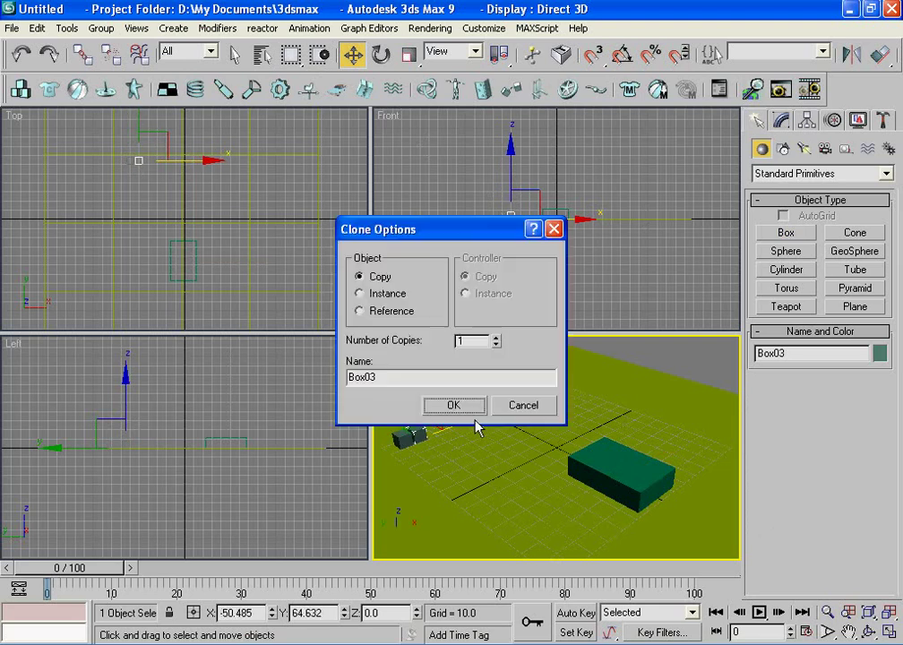
pyautogui.moveTo(473, 339); pyautogui.dragTo(442, 339)
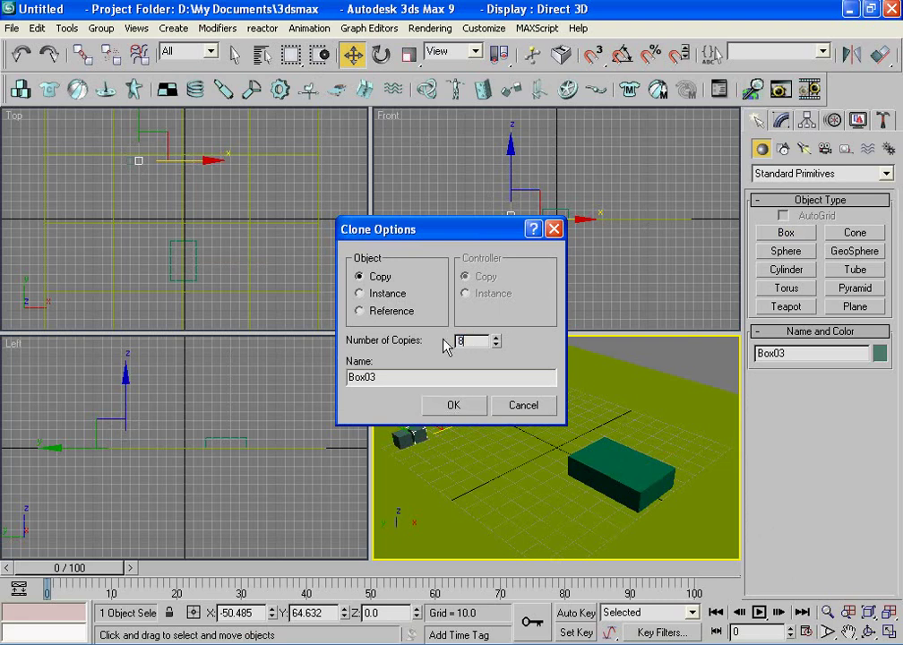
pyautogui.click(452, 405)
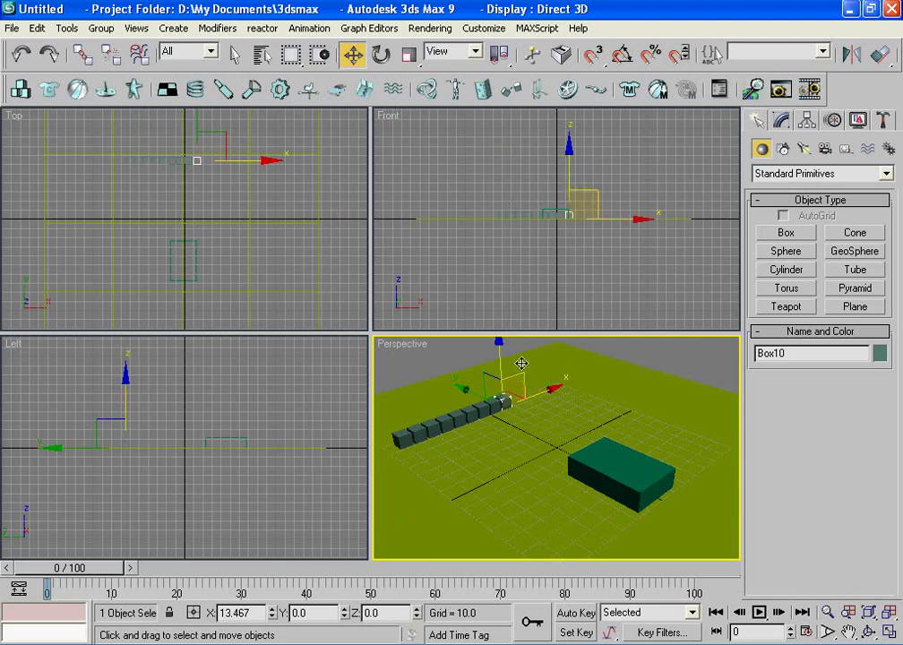
# In the Front view, select the nine-cube row and shift it sideways along X
pyautogui.rightClick(623, 199)
pyautogui.moveTo(532, 215); pyautogui.dragTo(453, 210)
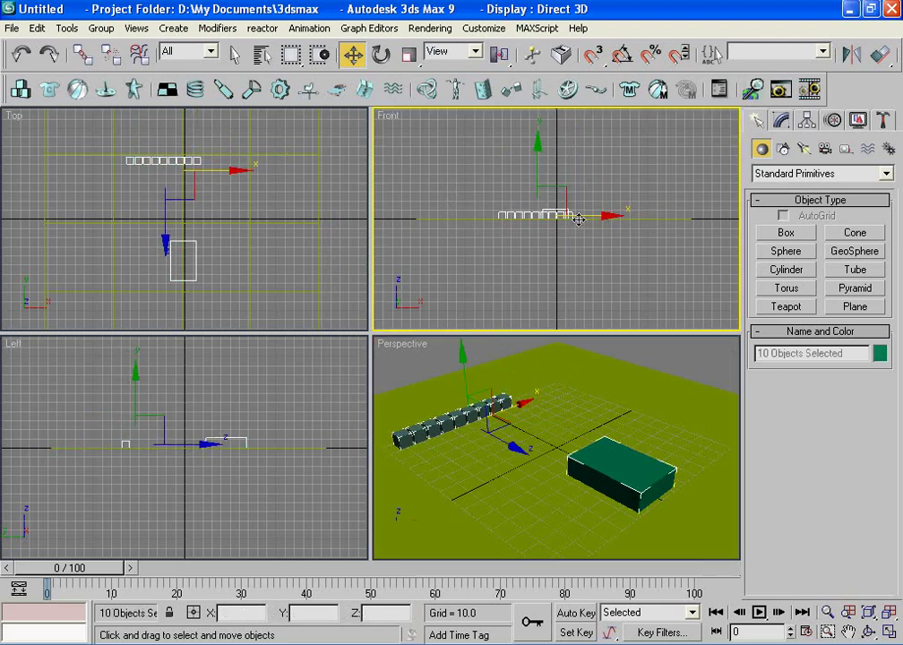
pyautogui.keyDown('alt'); pyautogui.click(638, 493); pyautogui.keyUp('alt')
pyautogui.moveTo(611, 221); pyautogui.dragTo(630, 214)
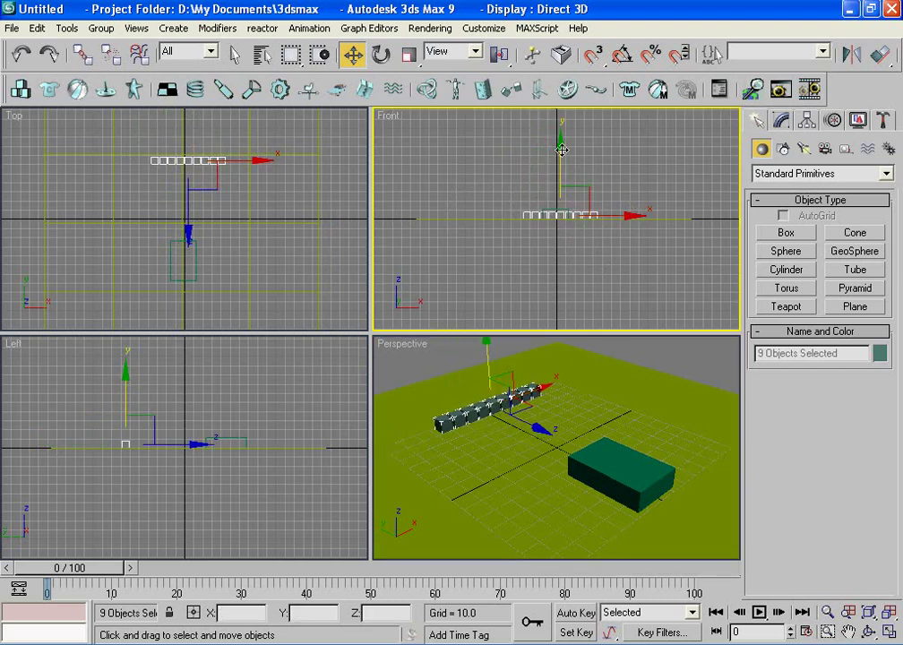
# Copy the row once on top and offset it sideways like bricks
pyautogui.moveTo(563, 145); pyautogui.dragTo(562, 136)
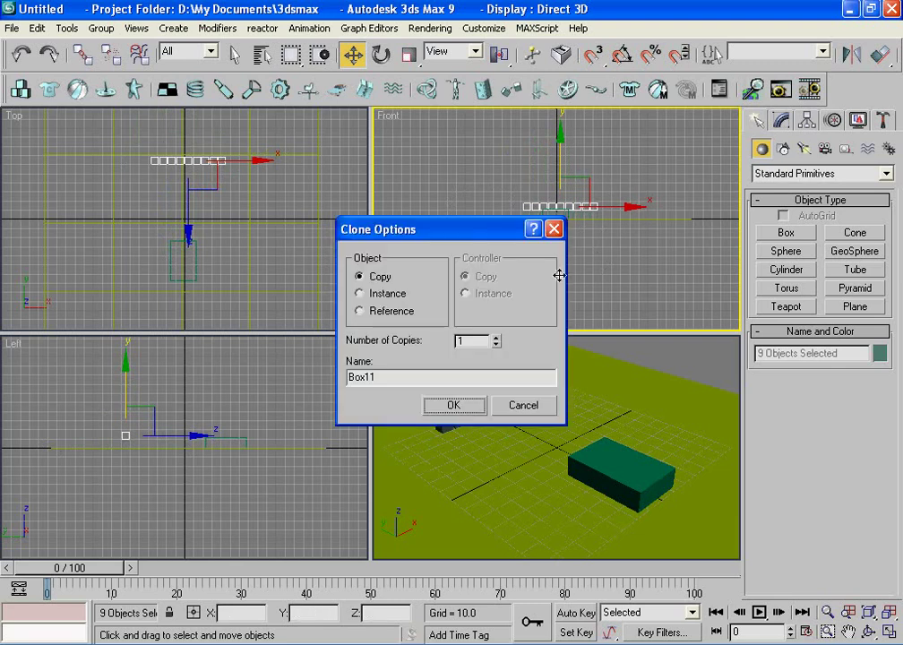
pyautogui.click(468, 408)
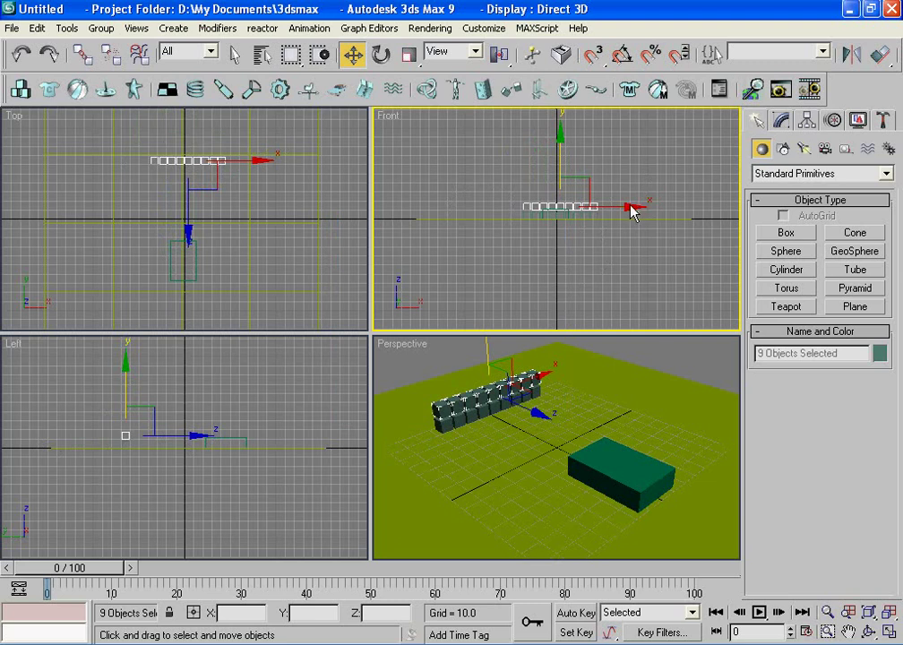
pyautogui.moveTo(628, 207); pyautogui.dragTo(631, 207)
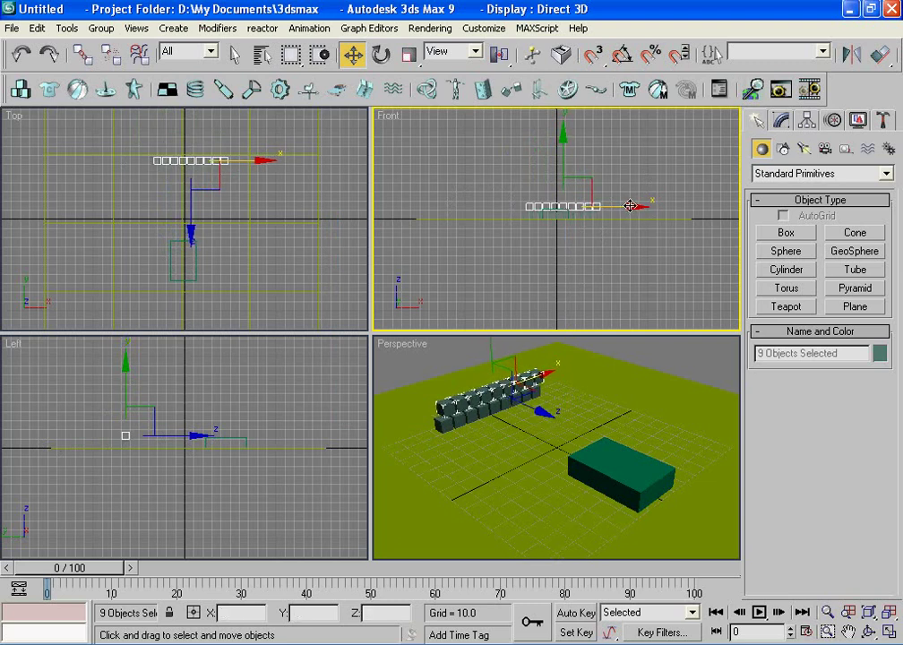
pyautogui.click(632, 200)
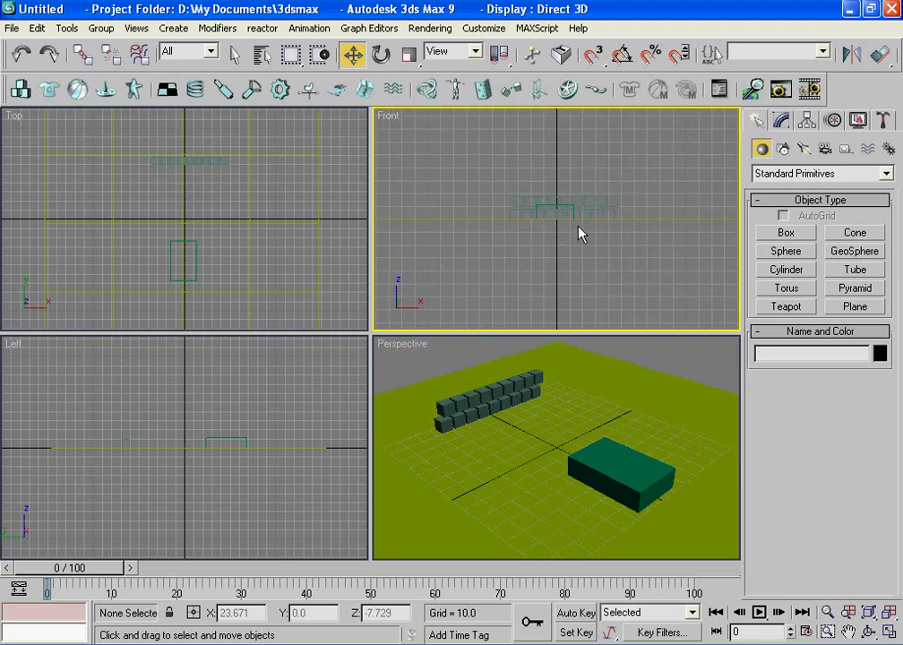
# Select all 19 objects in the Front view and lift them slightly upward
pyautogui.scroll(3, 579, 234)
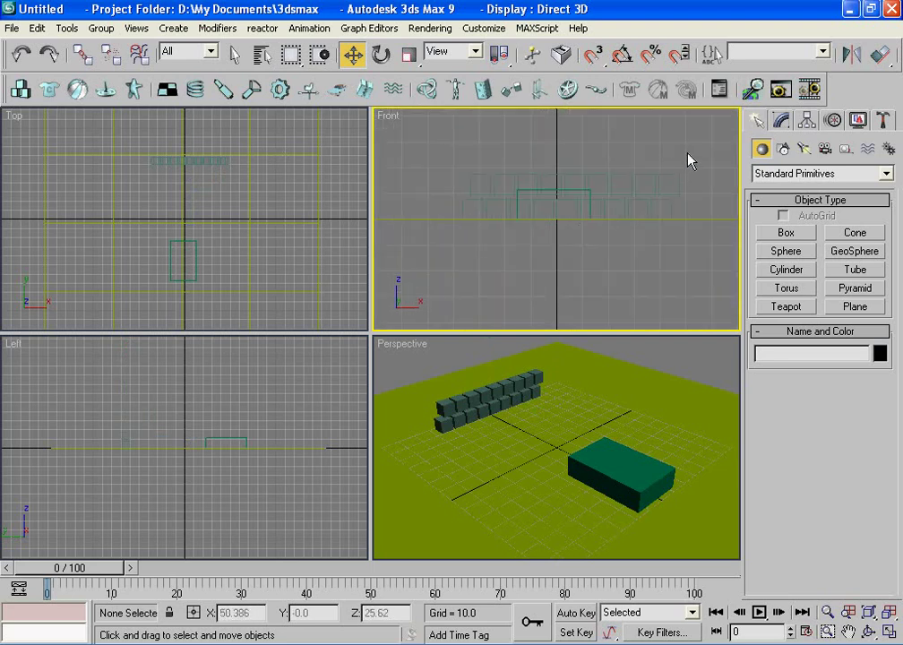
pyautogui.moveTo(738, 115); pyautogui.dragTo(391, 216)
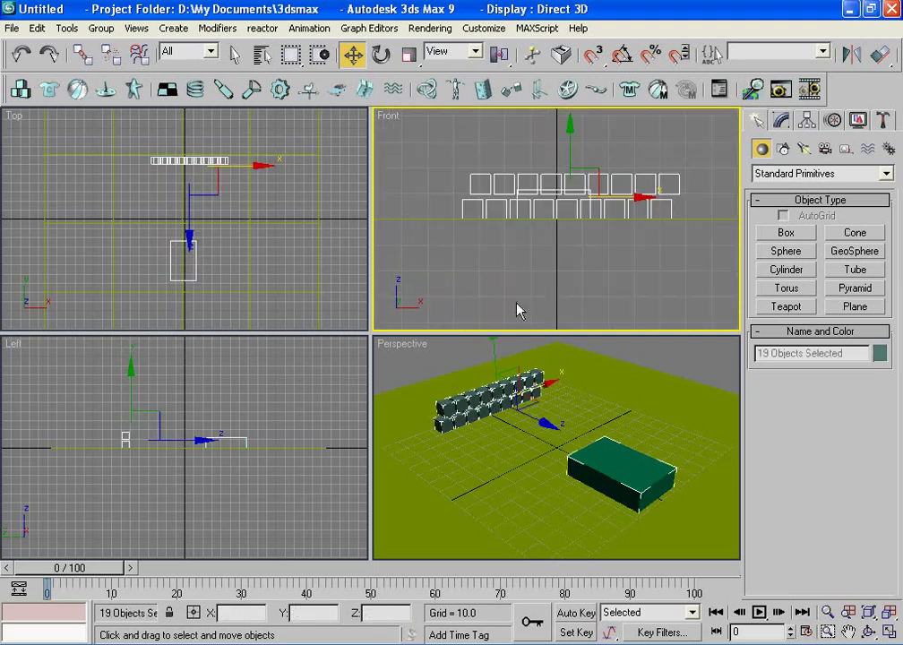
pyautogui.keyDown('alt'); pyautogui.click(642, 474); pyautogui.keyUp('alt')
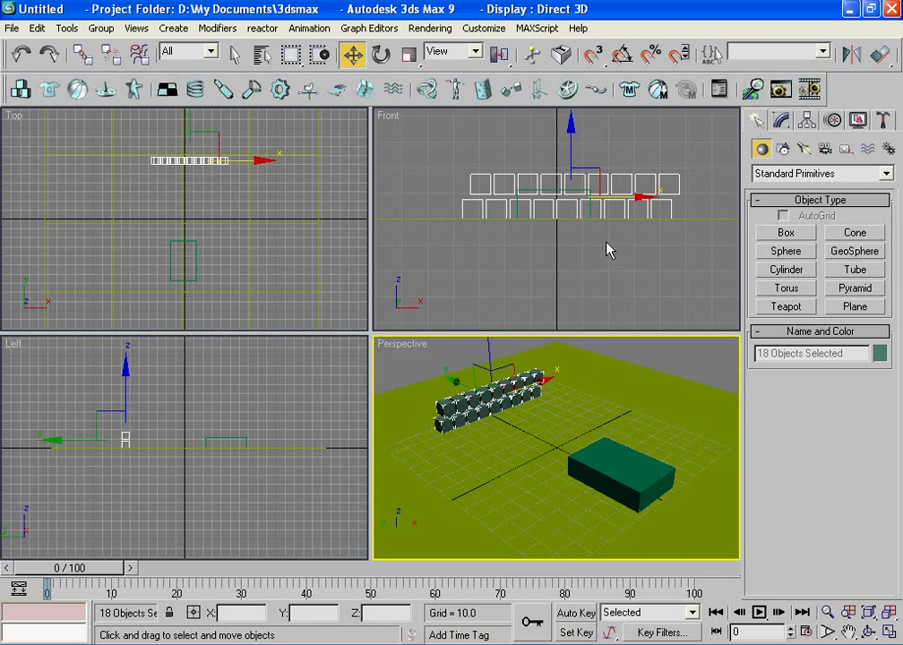
pyautogui.keyDown('ctrl'); pyautogui.click(625, 471); pyautogui.keyUp('ctrl')
pyautogui.click(570, 129)
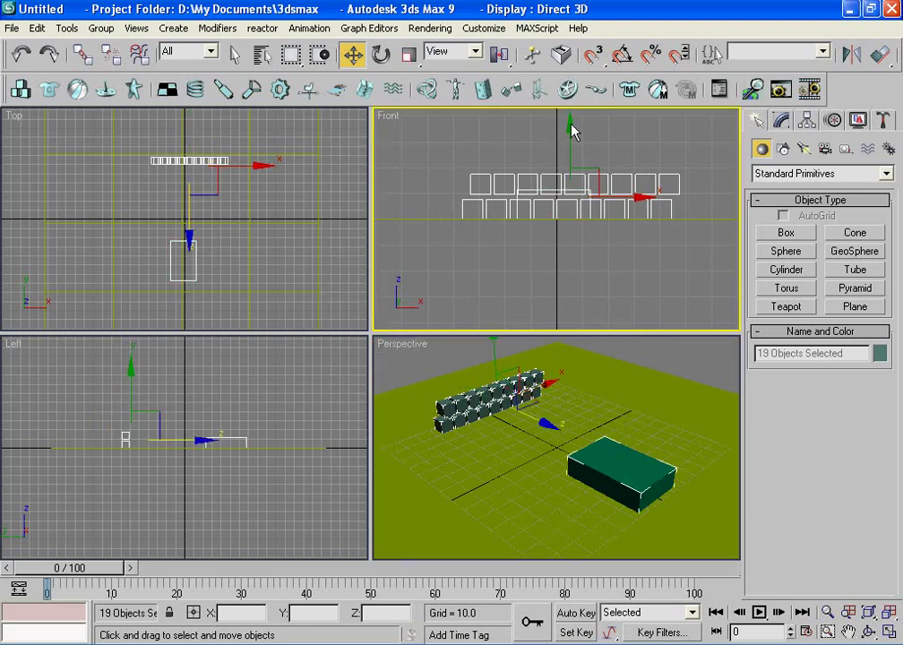
pyautogui.moveTo(570, 121); pyautogui.dragTo(570, 119)
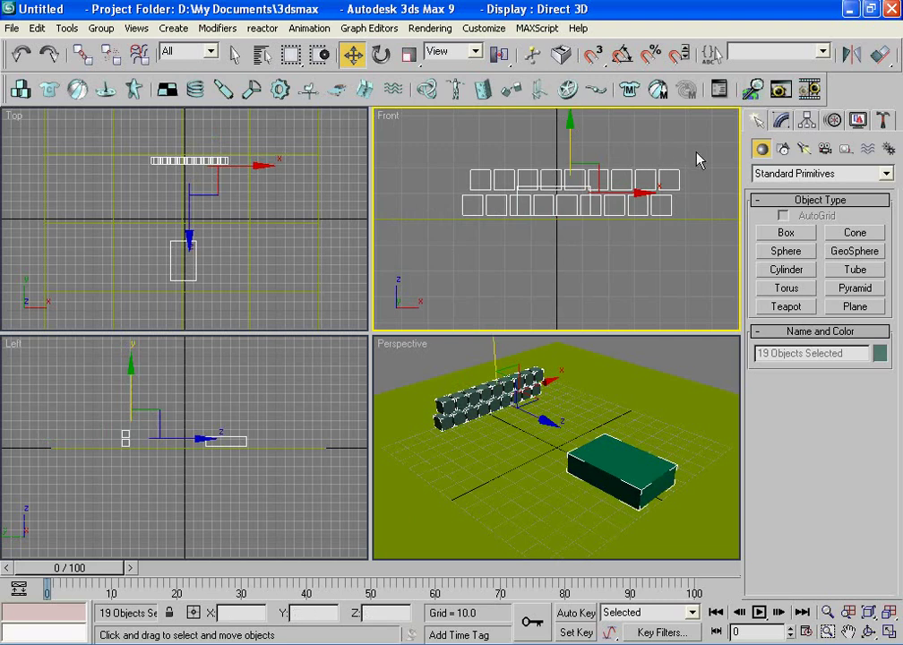
# Lower the top brick row onto the bottom row, then select all wall bricks
pyautogui.moveTo(698, 158); pyautogui.dragTo(446, 184)
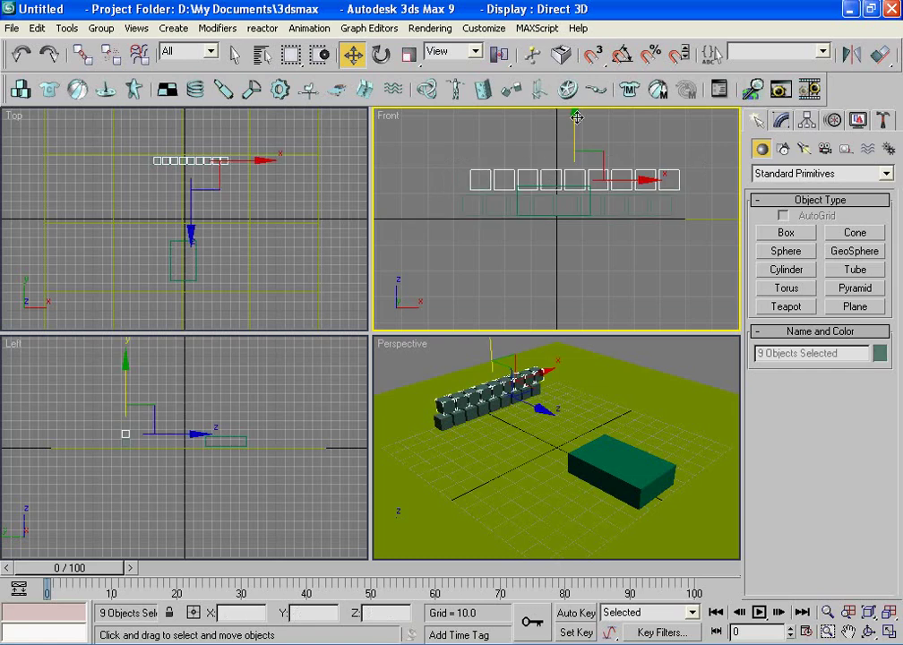
pyautogui.moveTo(579, 117); pyautogui.dragTo(578, 120)
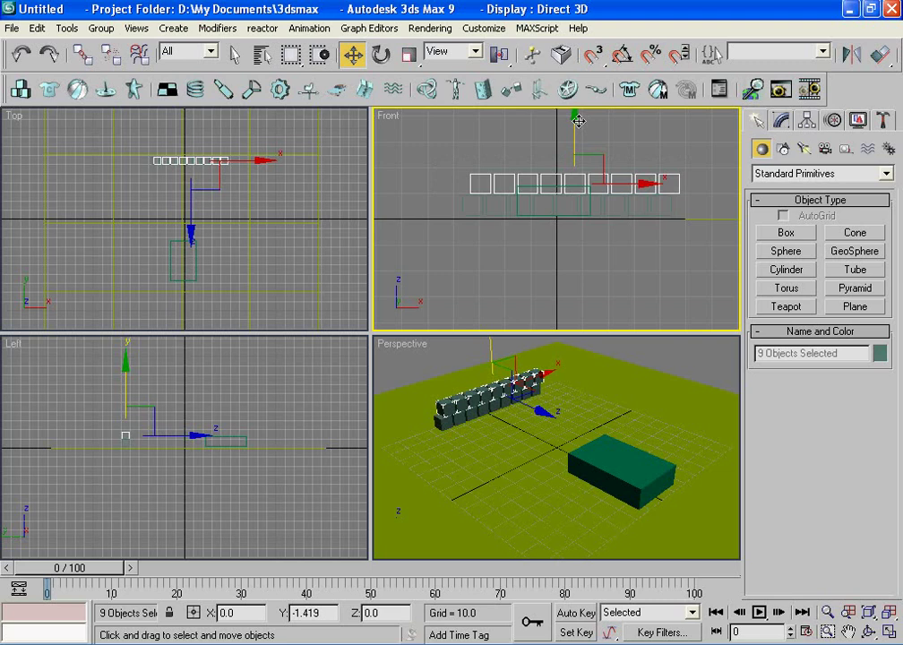
pyautogui.click(518, 145)
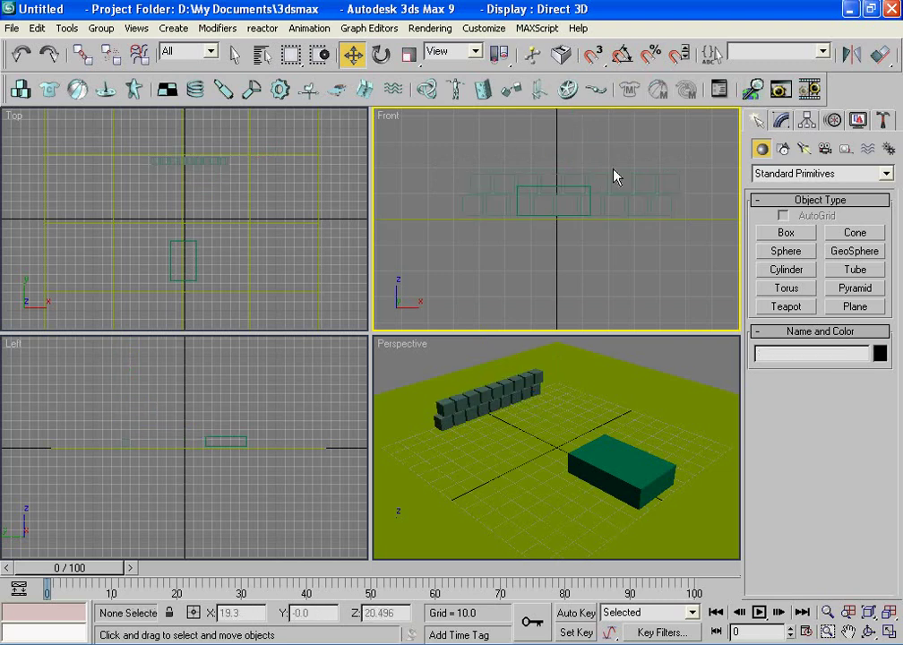
pyautogui.click(665, 183)
pyautogui.click(600, 256)
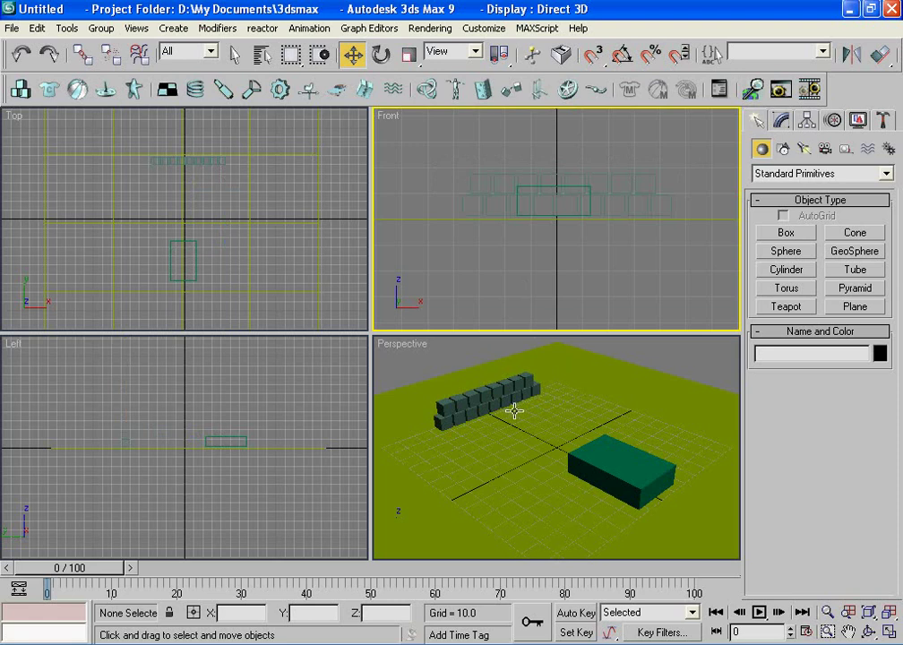
pyautogui.moveTo(683, 150); pyautogui.dragTo(417, 206)
pyautogui.rightClick(665, 412)
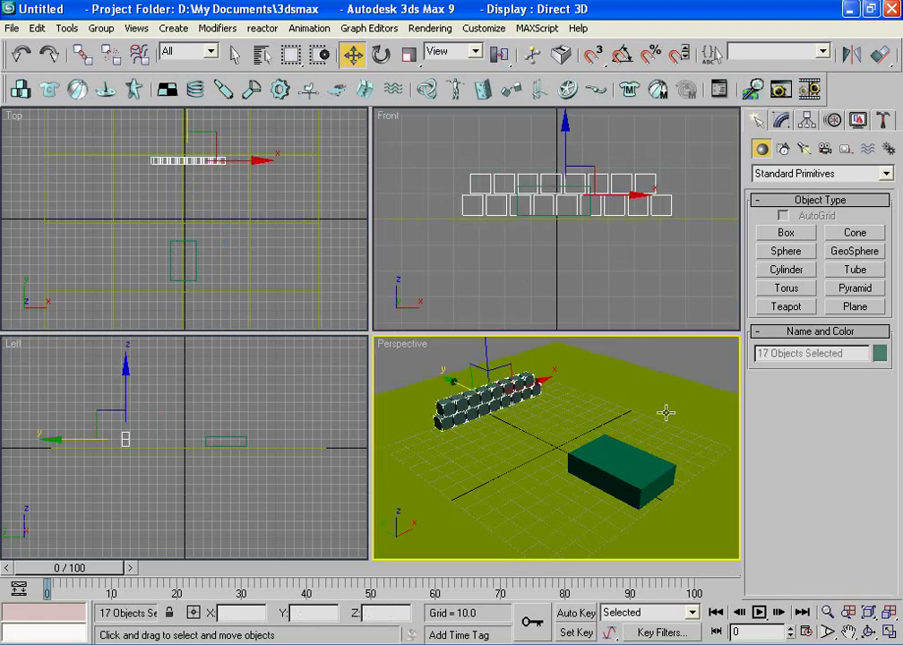
# Colour the 17 wall bricks light gray
pyautogui.click(879, 353)
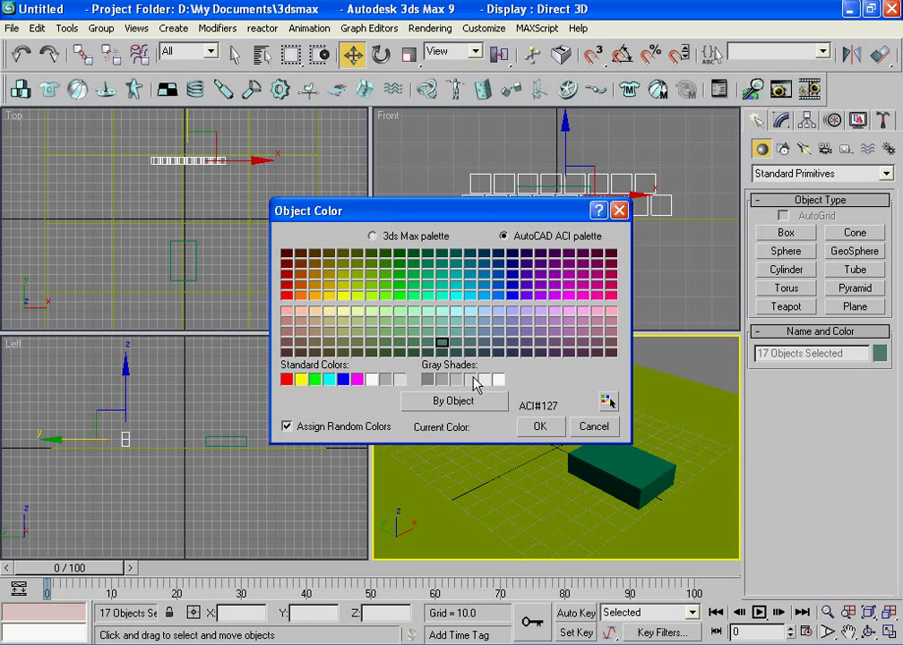
pyautogui.click(471, 379)
pyautogui.click(539, 427)
pyautogui.click(660, 317)
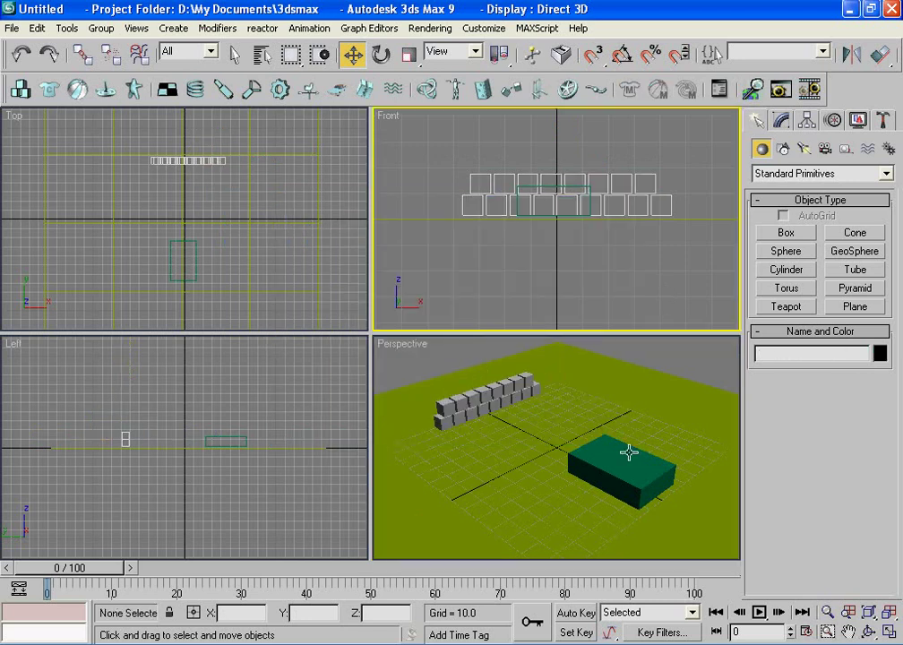
# Colour the flat box Box01 red
pyautogui.click(631, 460)
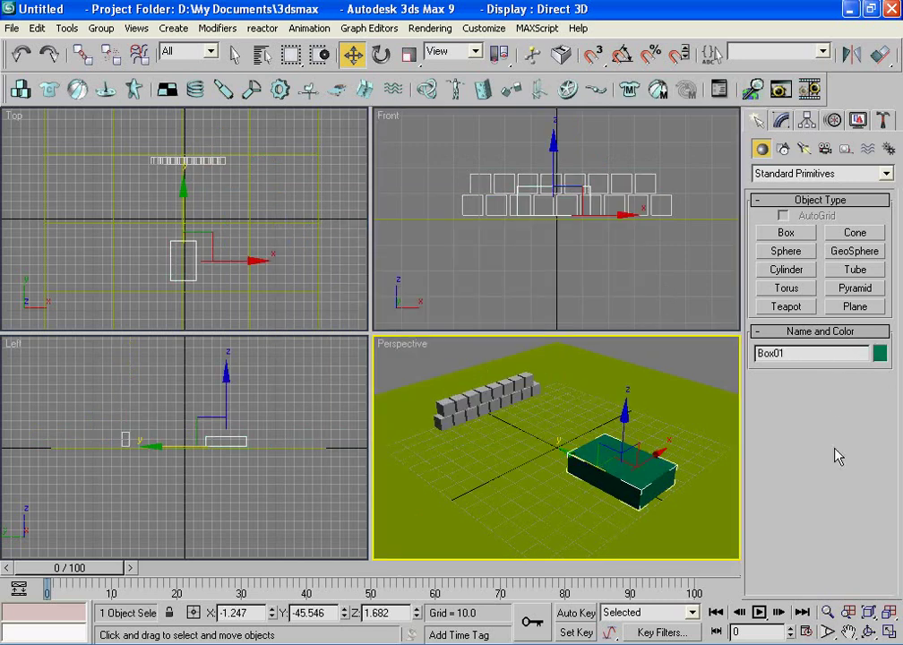
pyautogui.click(879, 354)
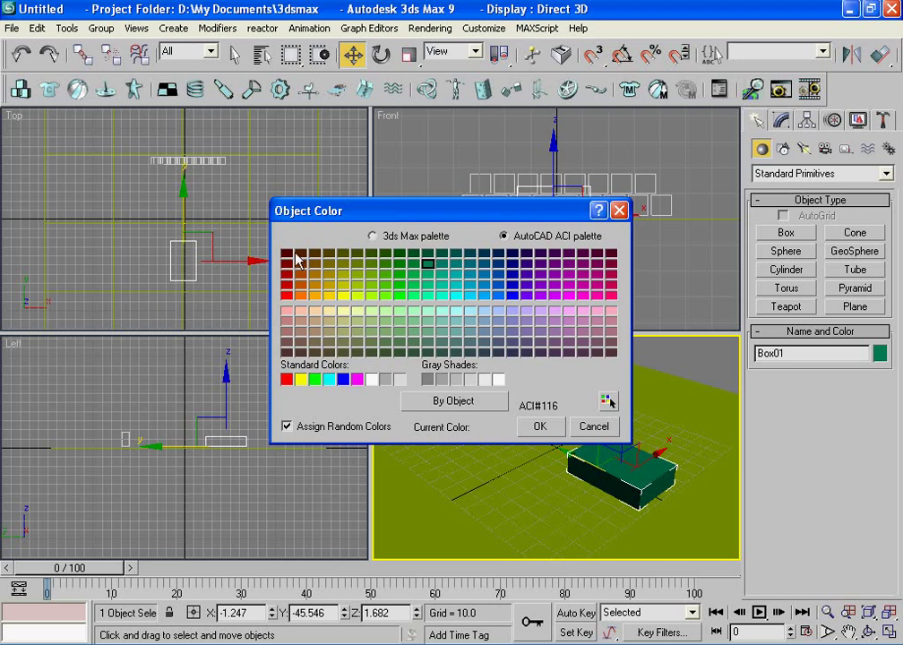
pyautogui.click(285, 276)
pyautogui.click(540, 426)
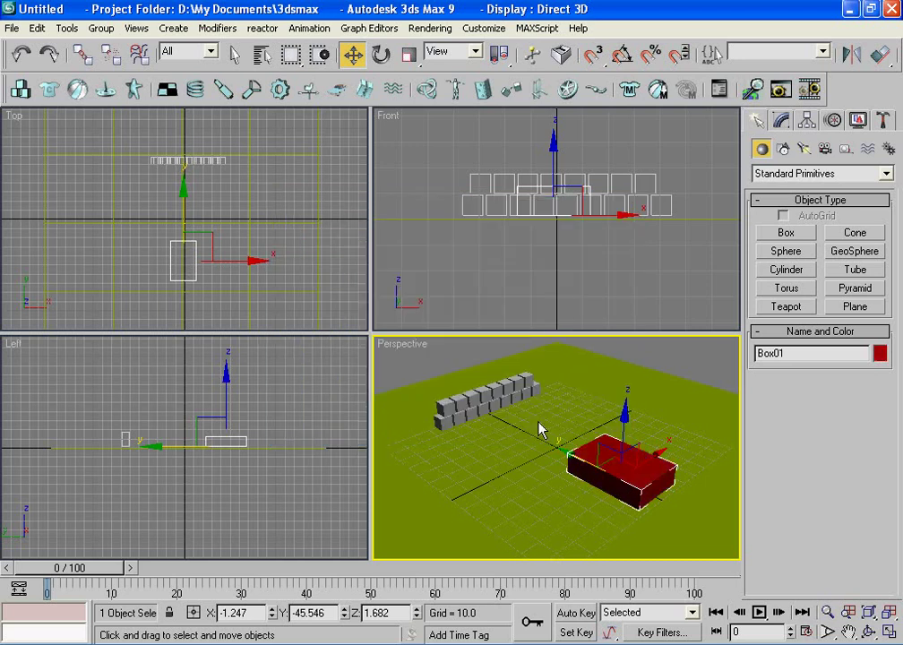
pyautogui.click(636, 311)
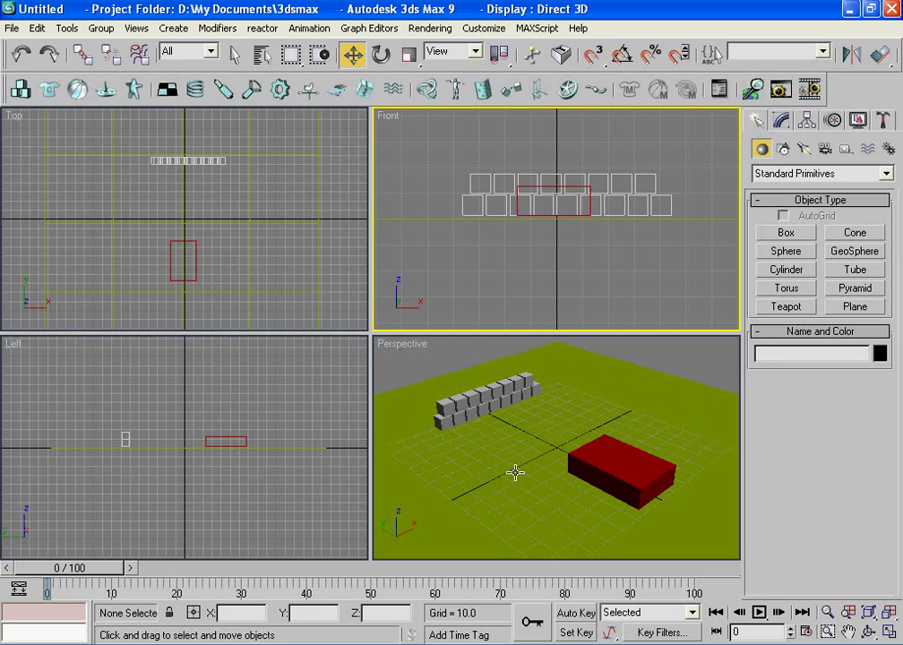
# Add all objects to RBCollection01 and lift its helper above the wall
pyautogui.hotkey('ctrl', 'a')
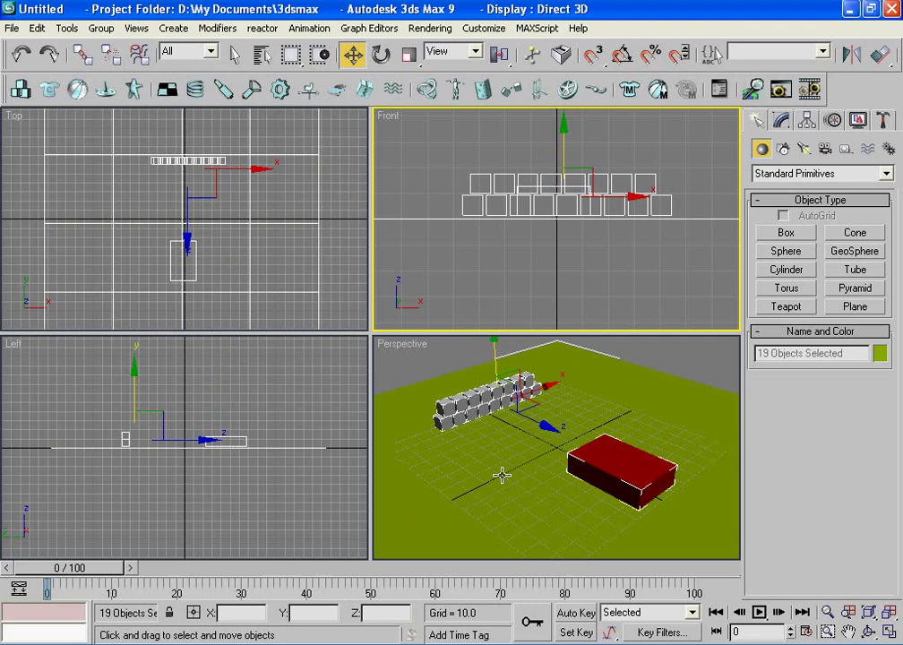
pyautogui.click(20, 89)
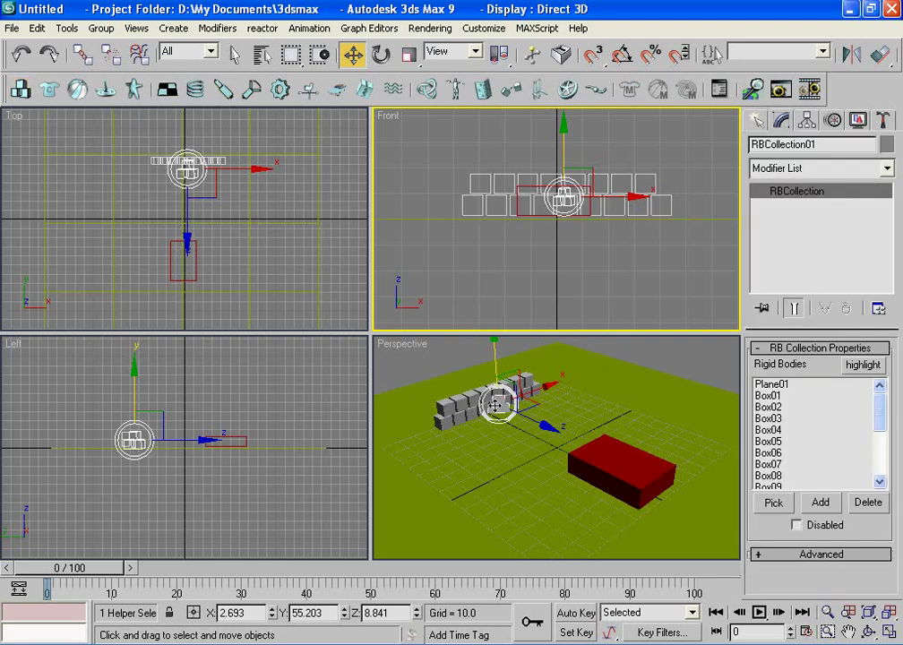
pyautogui.moveTo(496, 404); pyautogui.dragTo(541, 269)
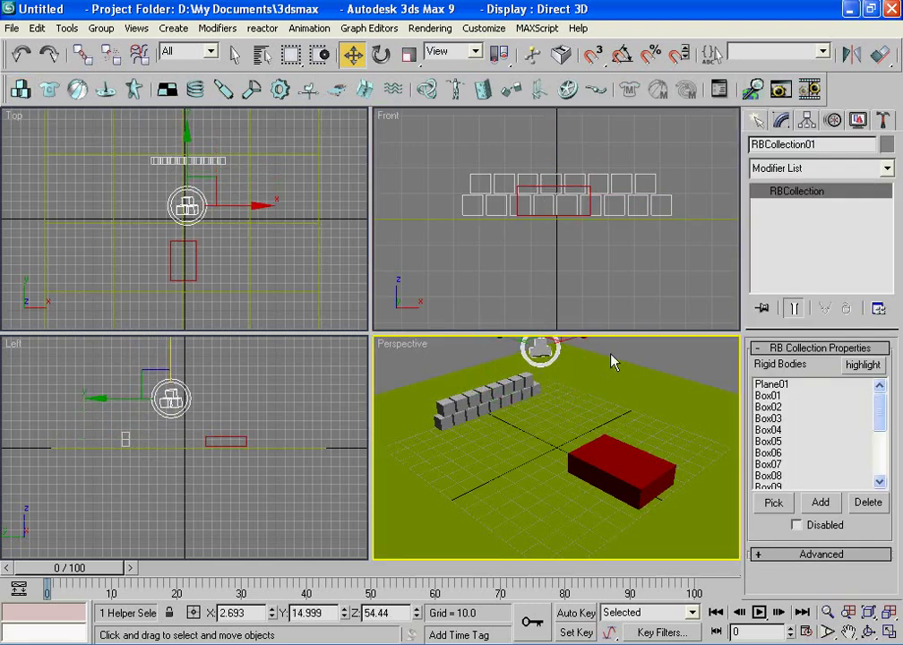
pyautogui.click(657, 356)
pyautogui.click(640, 403)
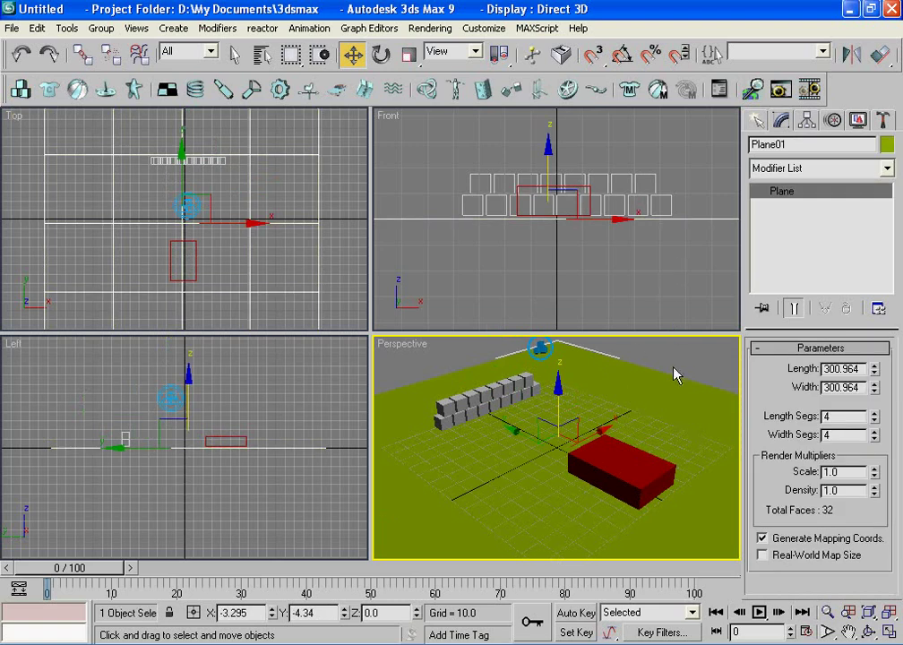
# Make Plane01 an inactive rigid body simulated as a concave mesh
pyautogui.click(720, 89)
pyautogui.moveTo(262, 201); pyautogui.dragTo(292, 116)
pyautogui.click(245, 219)
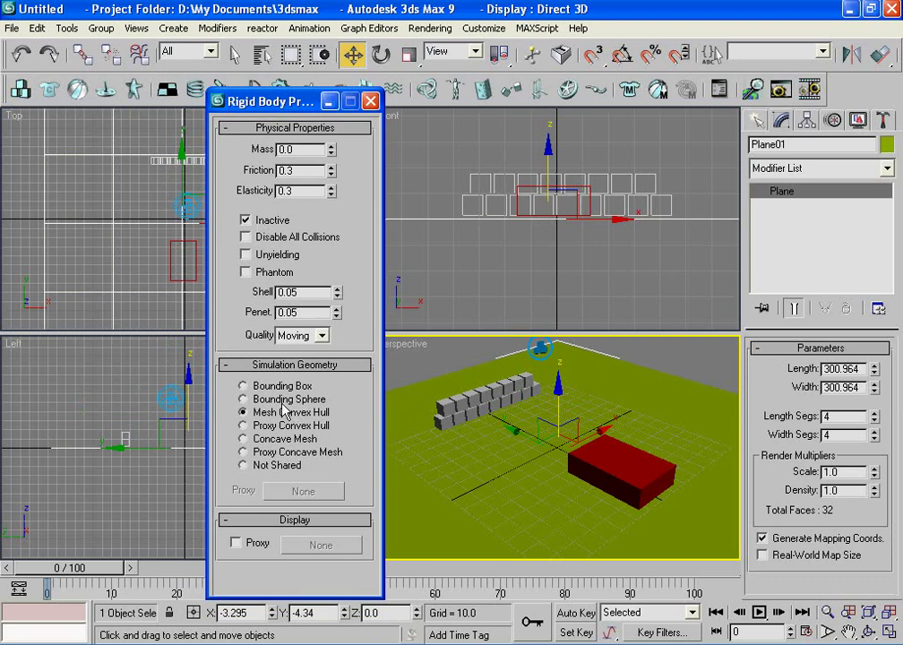
pyautogui.click(268, 439)
pyautogui.click(370, 100)
pyautogui.click(729, 363)
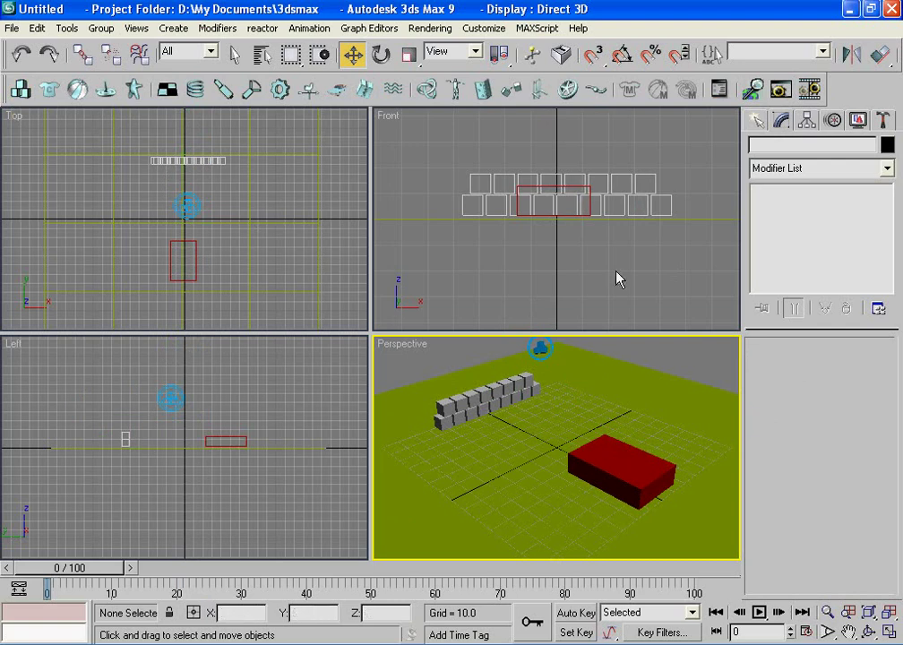
# Give the 17 wall bricks mass 1 and Bounding Box simulation geometry
pyautogui.moveTo(701, 164); pyautogui.dragTo(421, 210)
pyautogui.keyDown('ctrl'); pyautogui.click(627, 465); pyautogui.keyUp('ctrl')
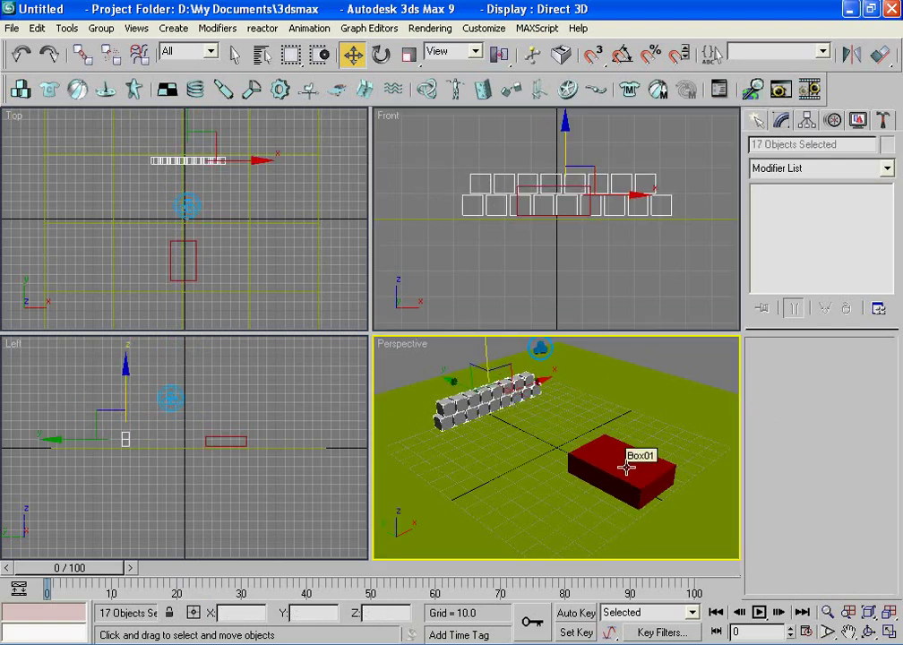
pyautogui.click(718, 89)
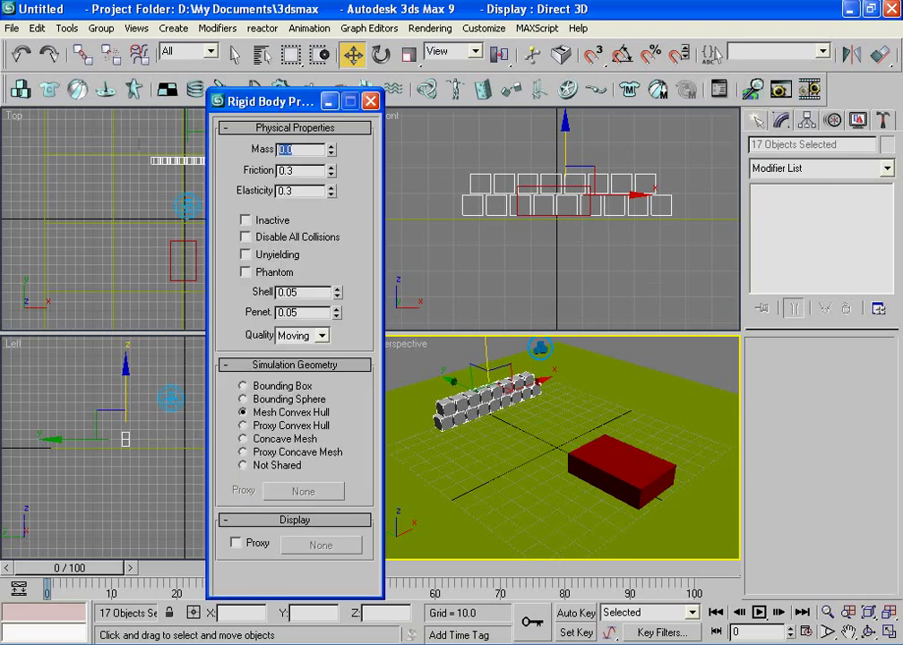
pyautogui.click(243, 385)
pyautogui.click(305, 191)
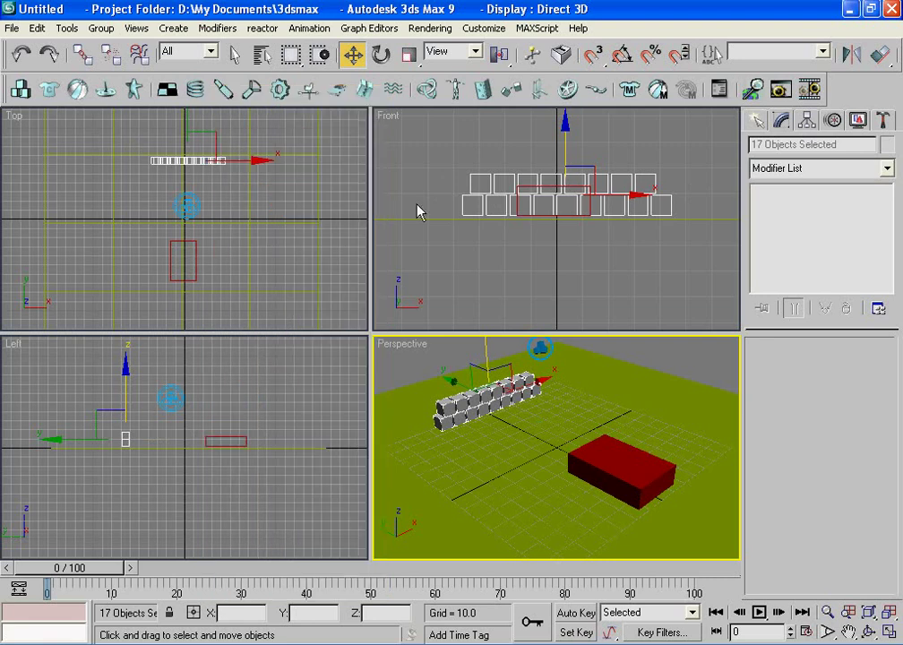
# Set Box01's rigid body properties: mass 50, Unyielding on, Bounding Box geometry
pyautogui.click(628, 450)
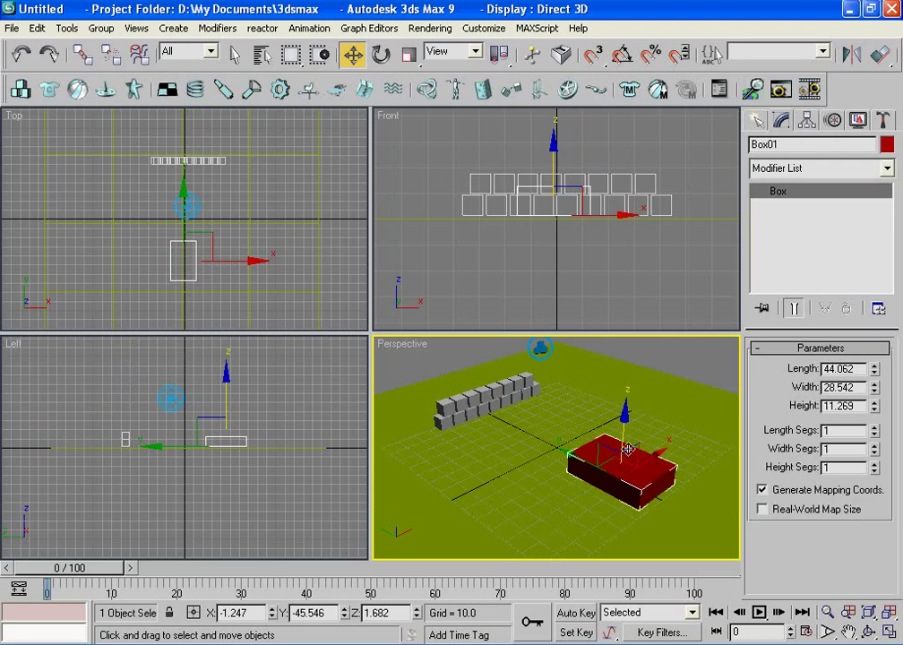
pyautogui.click(718, 89)
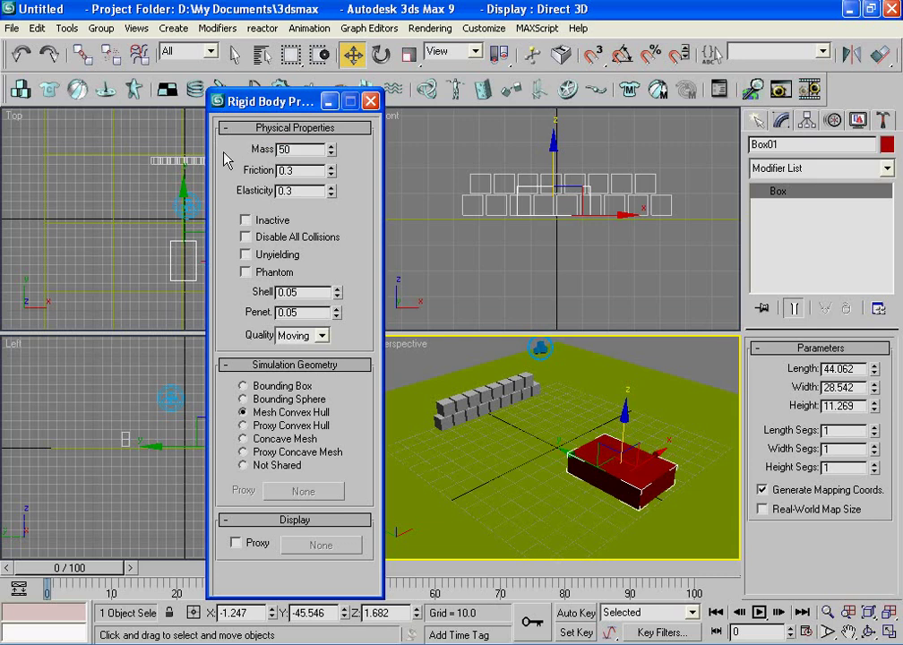
pyautogui.click(266, 260)
pyautogui.click(244, 385)
pyautogui.click(370, 100)
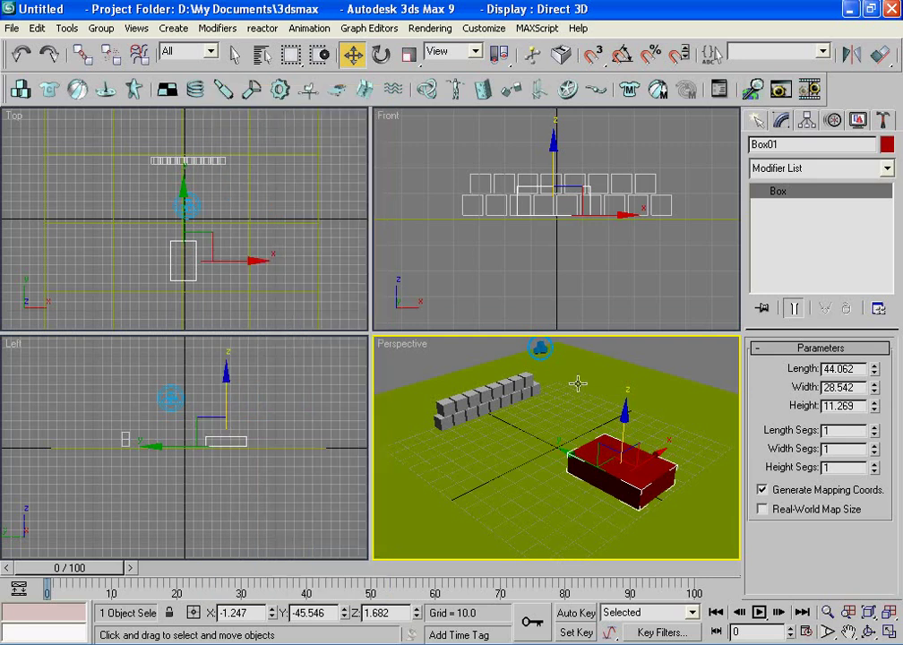
# Move the red Box01 back along Y, farther from the brick wall, as its starting spot
pyautogui.click(723, 373)
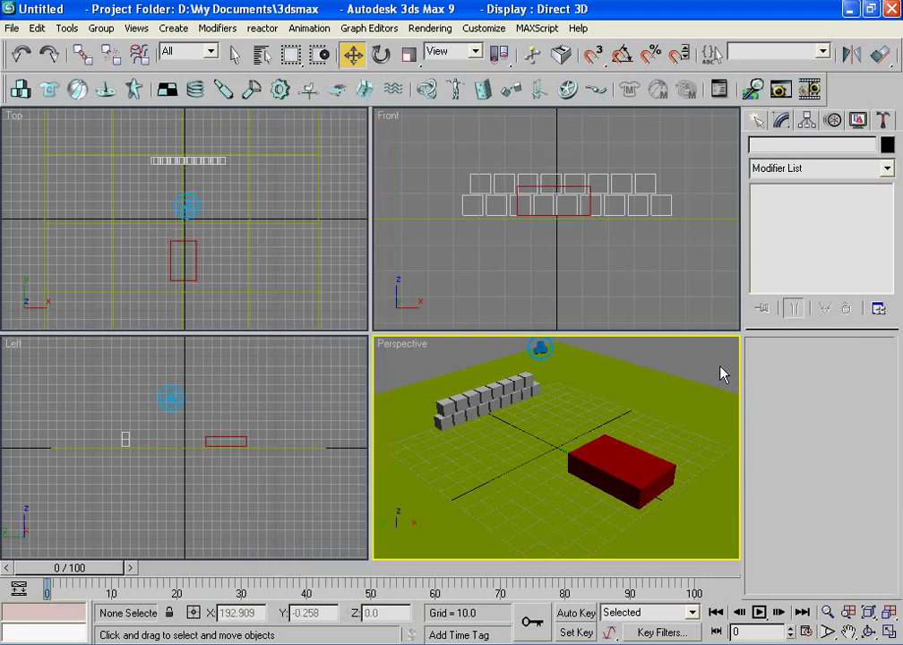
pyautogui.click(639, 468)
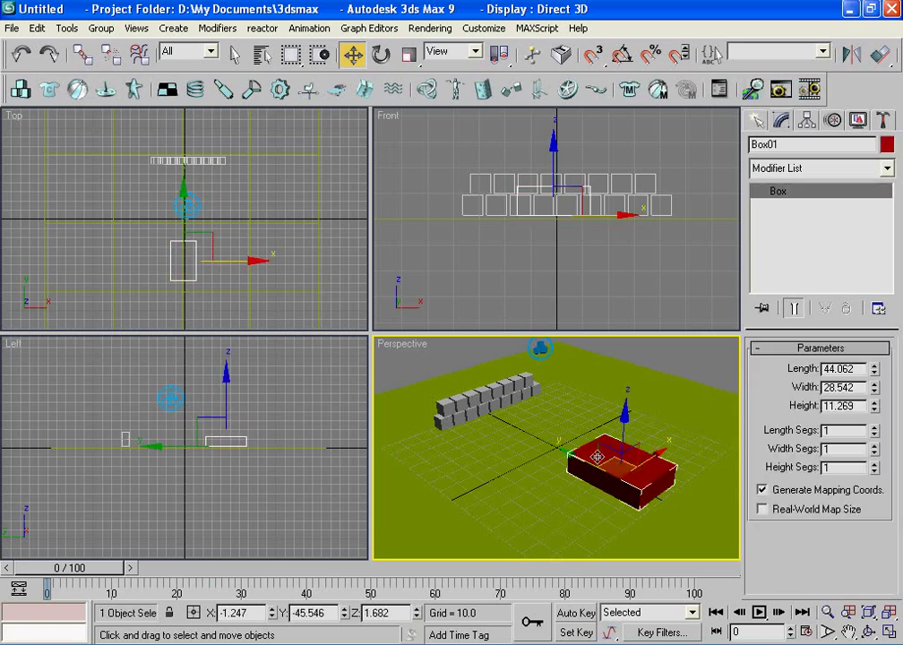
pyautogui.moveTo(618, 468); pyautogui.dragTo(619, 466)
pyautogui.click(21, 52)
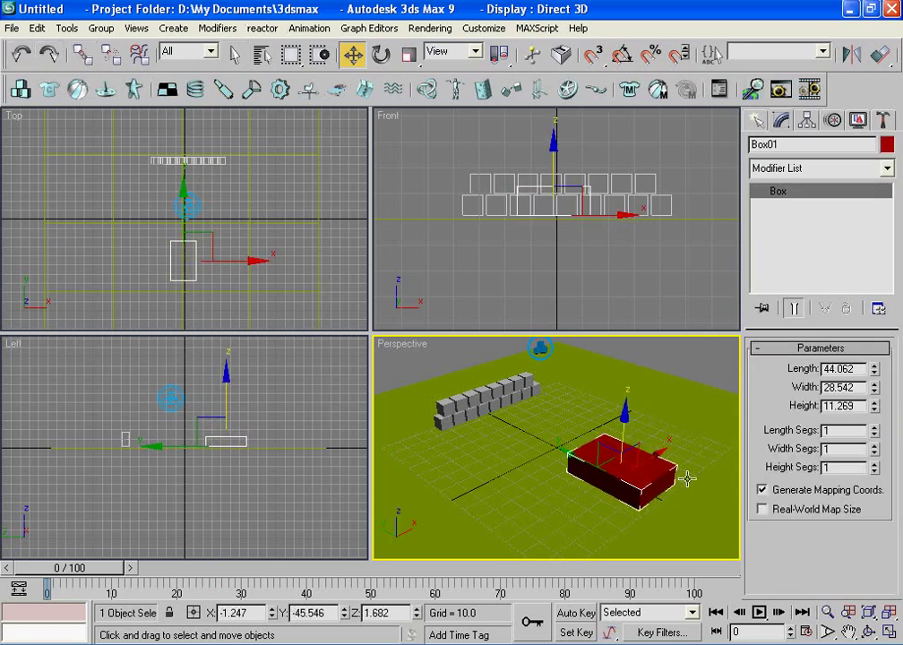
pyautogui.moveTo(562, 454); pyautogui.dragTo(582, 461)
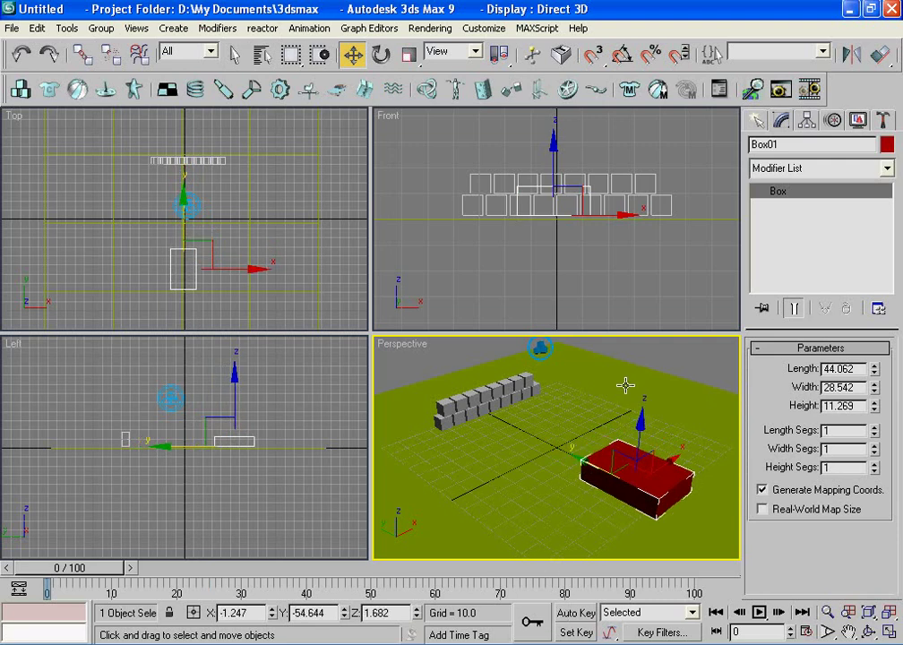
pyautogui.click(665, 367)
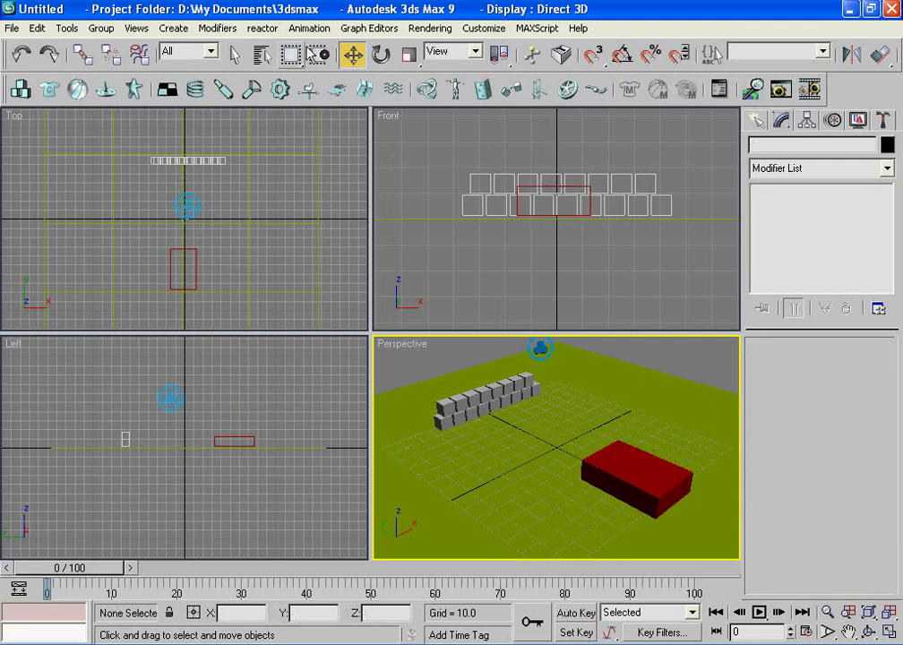
# With Auto Key on at frame 10, move Box01 toward the wall to set a key
pyautogui.click(576, 614)
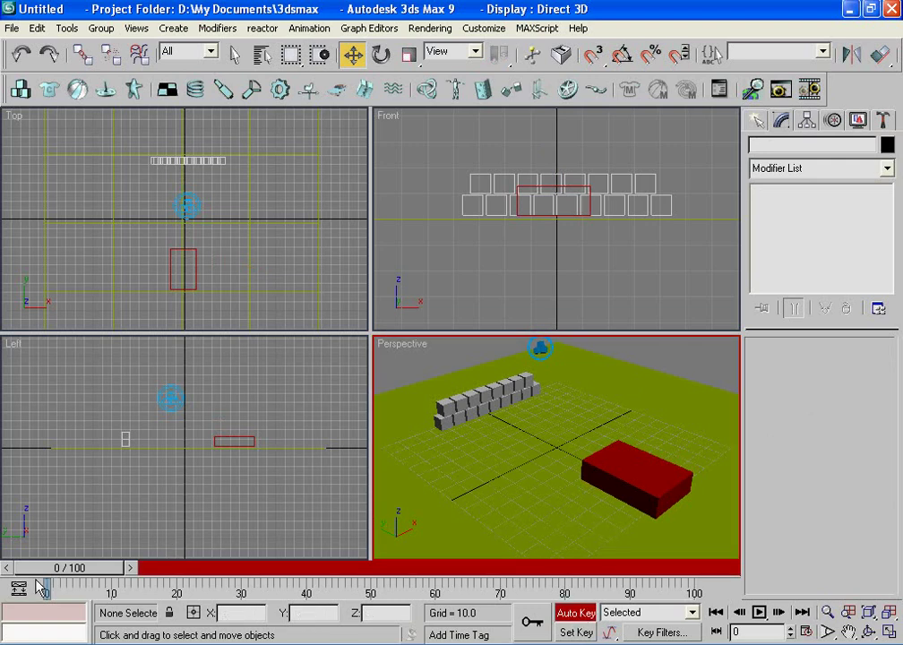
pyautogui.moveTo(45, 577); pyautogui.dragTo(107, 578)
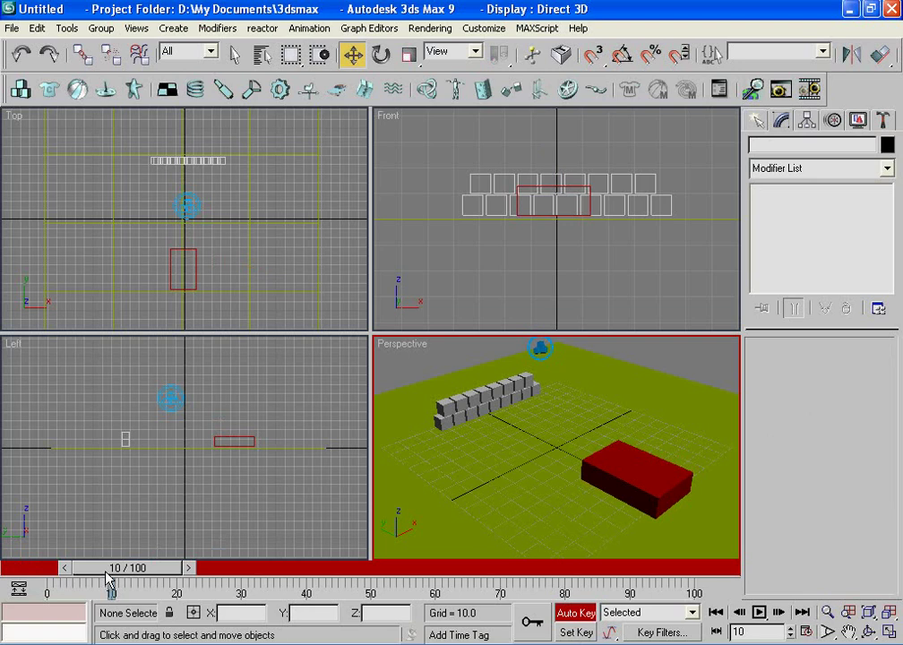
pyautogui.click(624, 476)
pyautogui.moveTo(584, 463); pyautogui.dragTo(529, 426)
# Rotate Box01 about 38 degrees at frame 10, then move it up to the wall at frame 20
pyautogui.press('e')
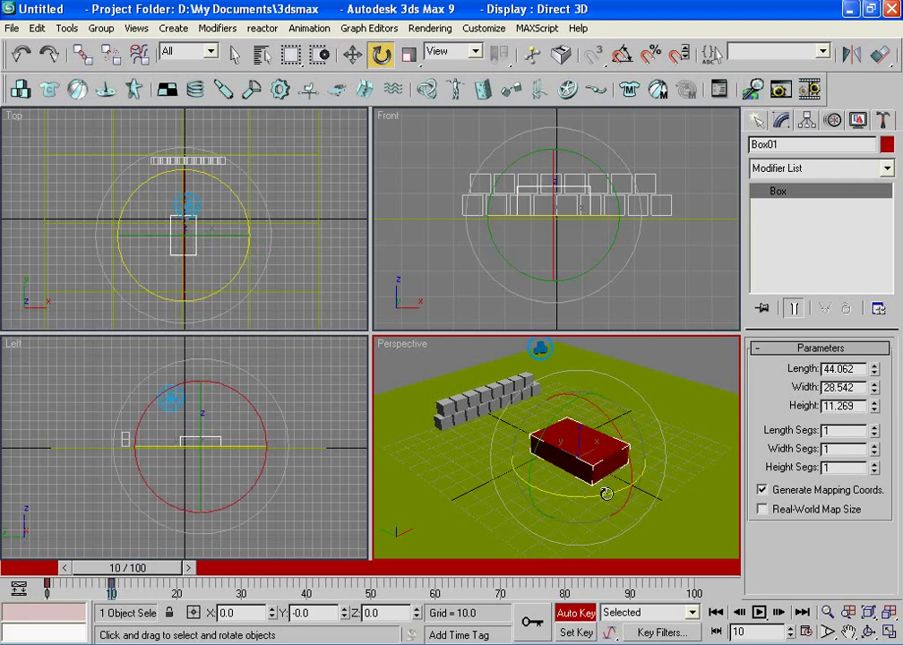
pyautogui.moveTo(605, 494); pyautogui.dragTo(537, 490)
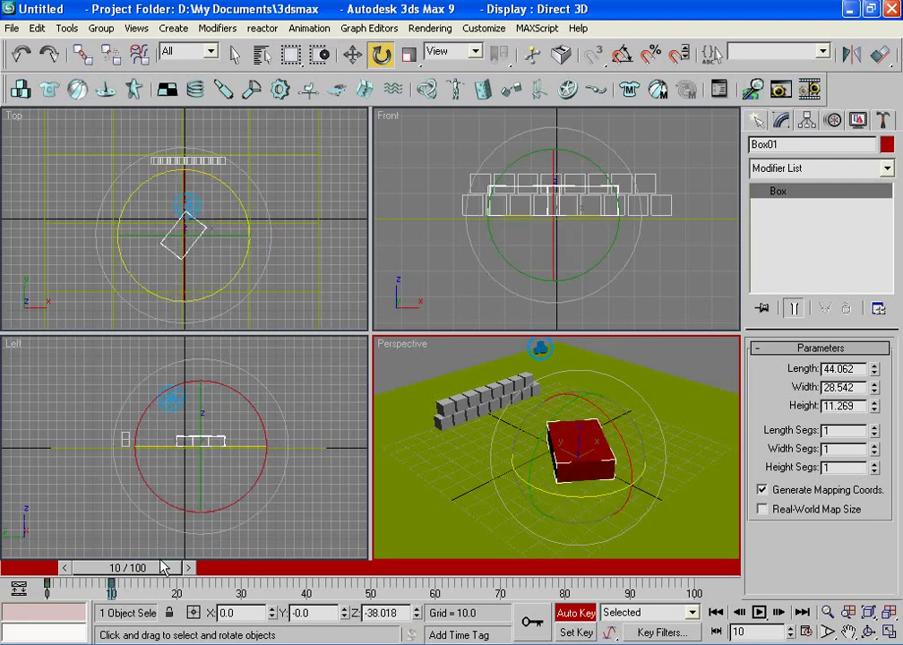
pyautogui.moveTo(164, 567); pyautogui.dragTo(223, 567)
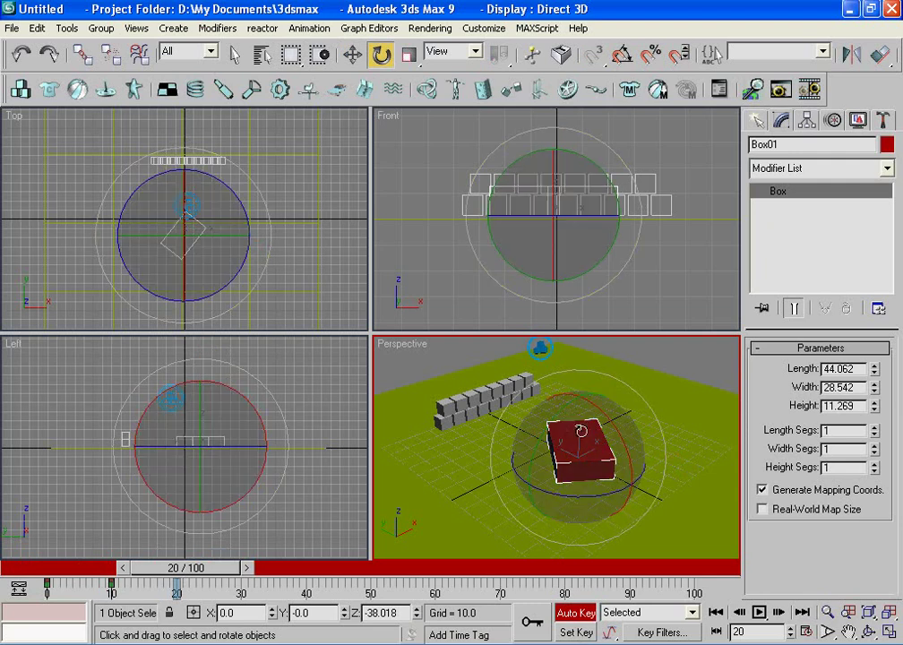
pyautogui.click(352, 55)
pyautogui.moveTo(537, 436); pyautogui.dragTo(485, 410)
# Turn the box back the other way, push it behind the wall, and scrub to check
pyautogui.click(382, 54)
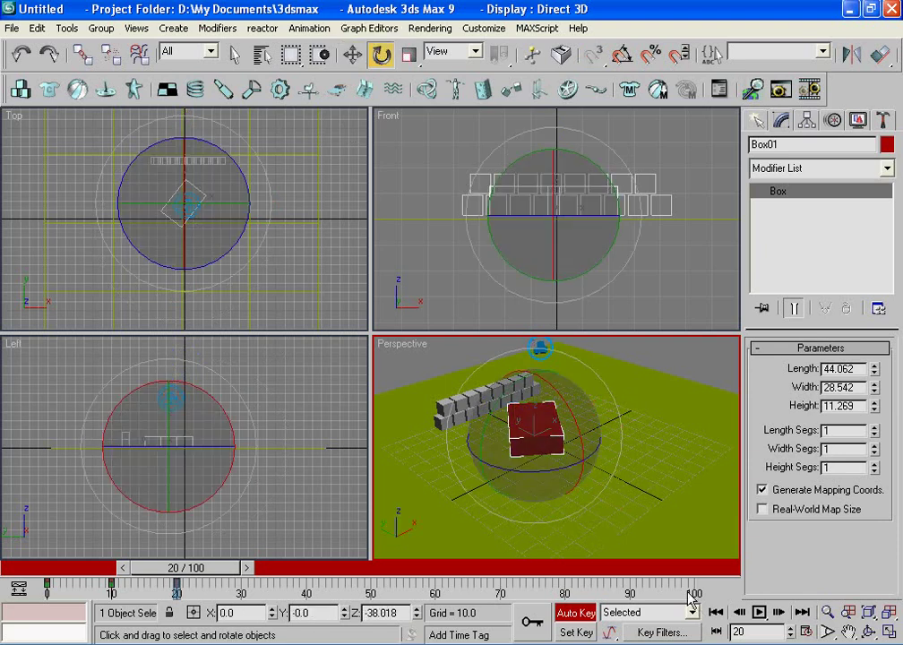
pyautogui.moveTo(508, 470); pyautogui.dragTo(634, 486)
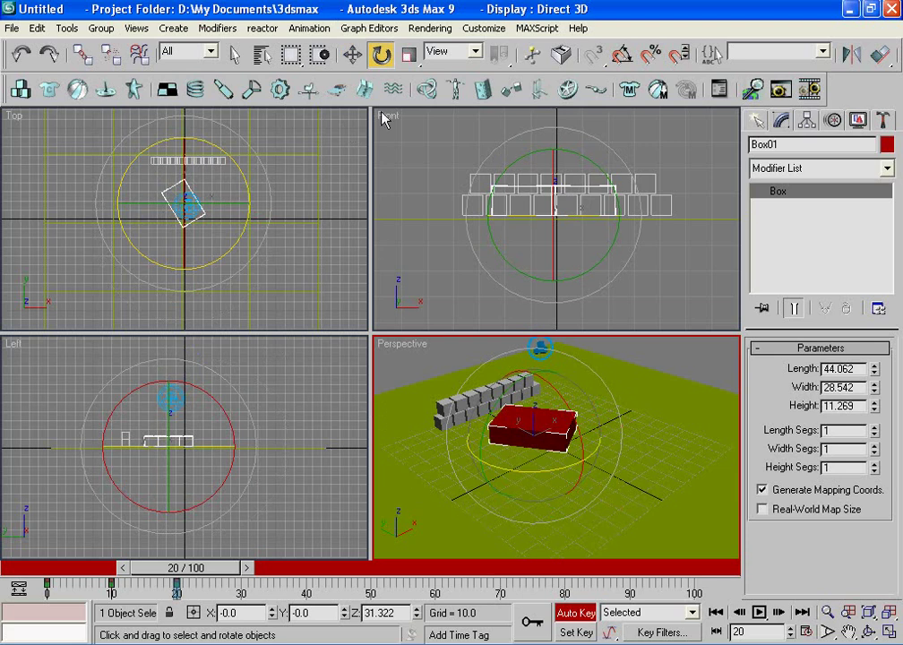
pyautogui.click(360, 58)
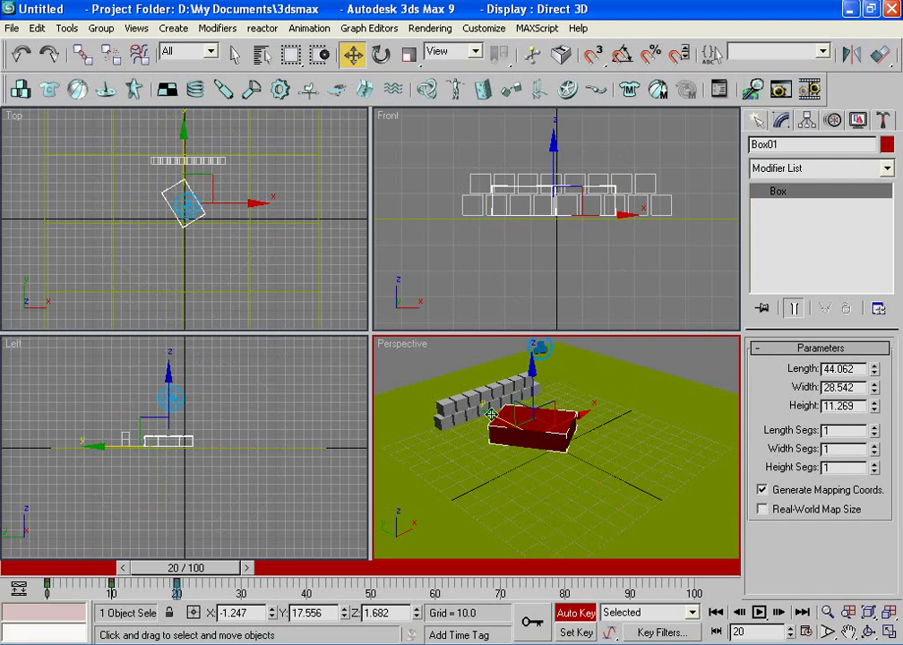
pyautogui.moveTo(490, 414); pyautogui.dragTo(458, 394)
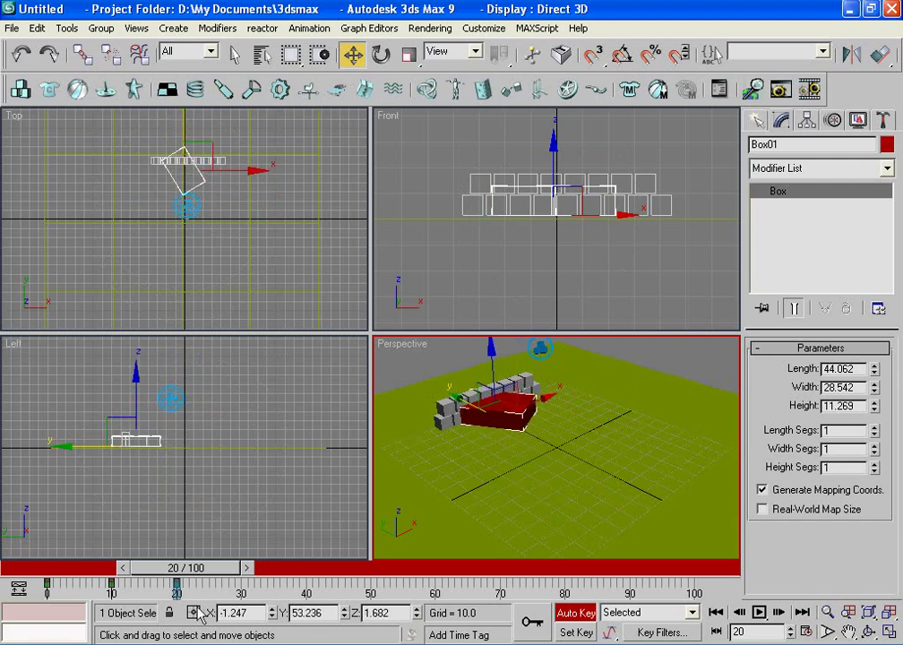
pyautogui.moveTo(175, 573); pyautogui.dragTo(25, 552)
pyautogui.press('w')
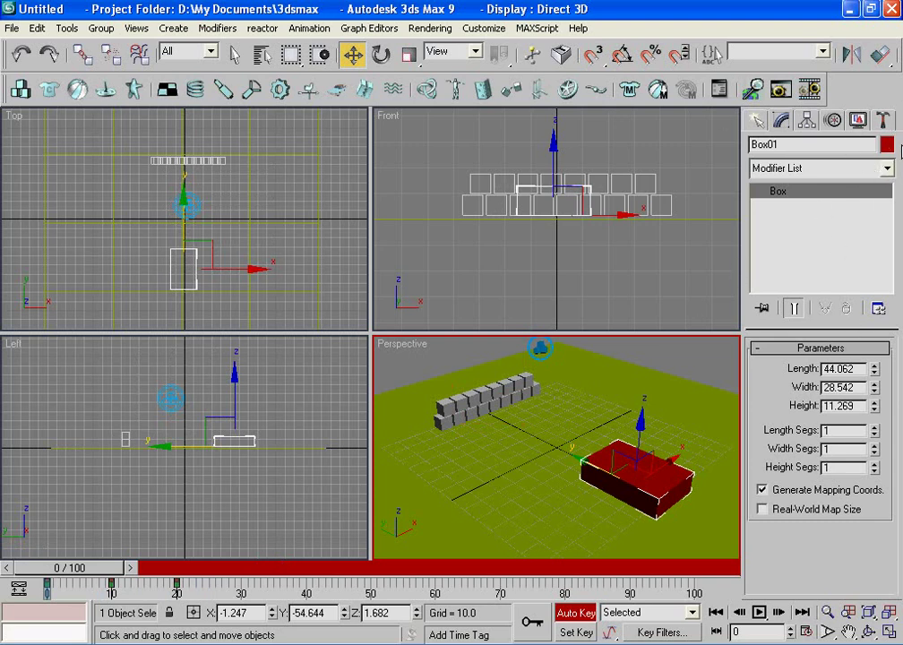
# Open the reactor utility from the Utilities command panel
pyautogui.click(884, 122)
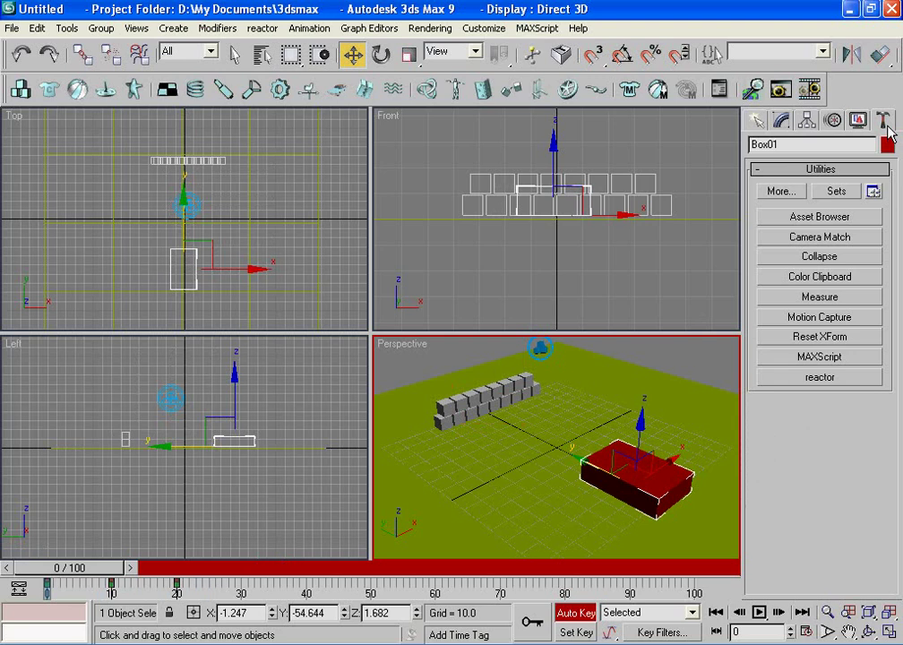
pyautogui.click(817, 380)
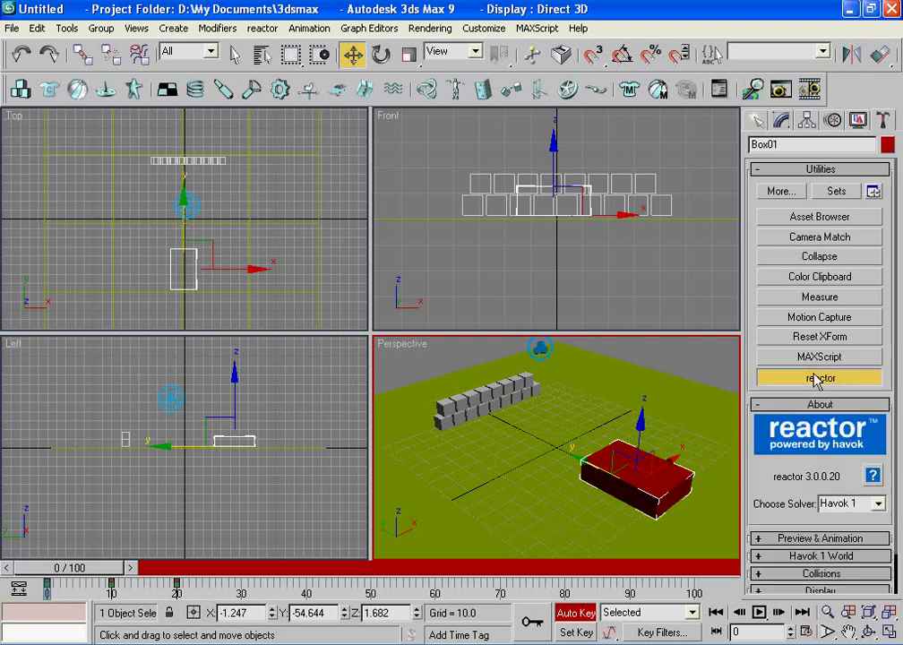
# Set the Havok 1 World collision tolerance to 1
pyautogui.click(788, 556)
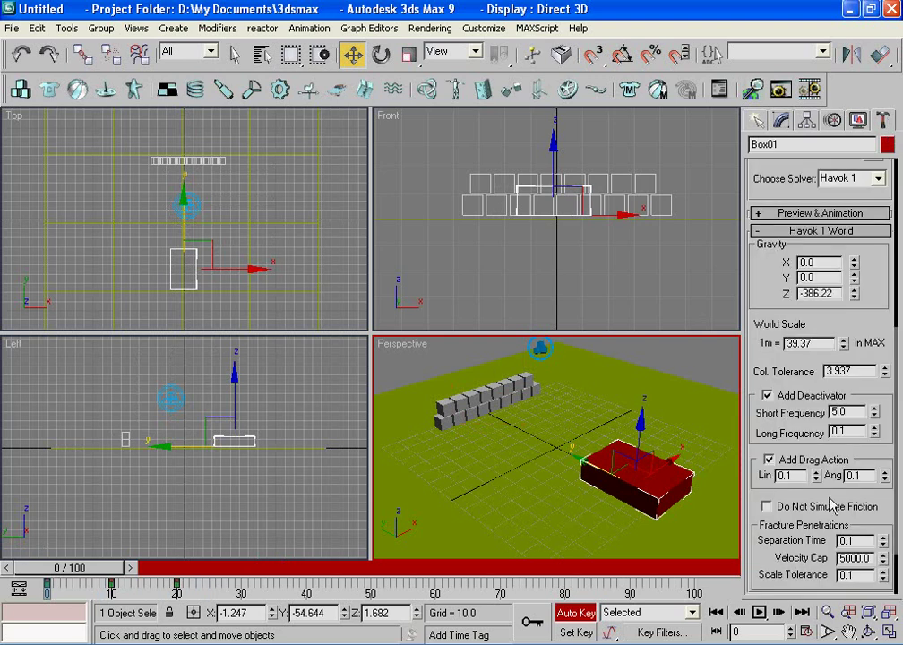
pyautogui.doubleClick(856, 367)
pyautogui.write('1')
# Expand Preview & Animation and scrub the timeline to review the box's motion
pyautogui.click(806, 213)
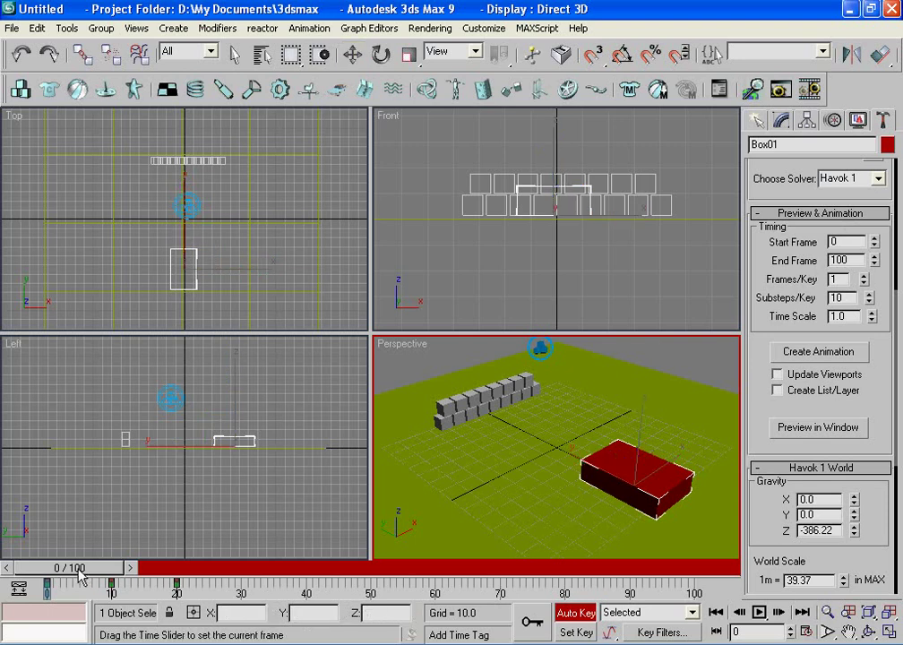
pyautogui.moveTo(79, 574); pyautogui.dragTo(259, 576)
pyautogui.press('w')
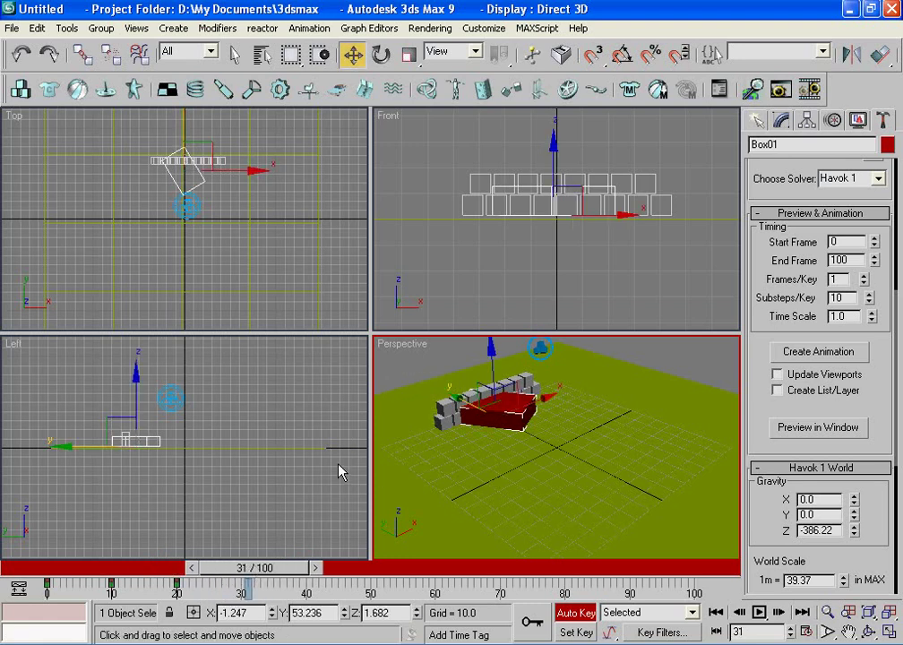
pyautogui.moveTo(274, 575); pyautogui.dragTo(43, 566)
# From frame 0, create the reactor animation, confirming and dismissing the analysis messages
pyautogui.press('w')
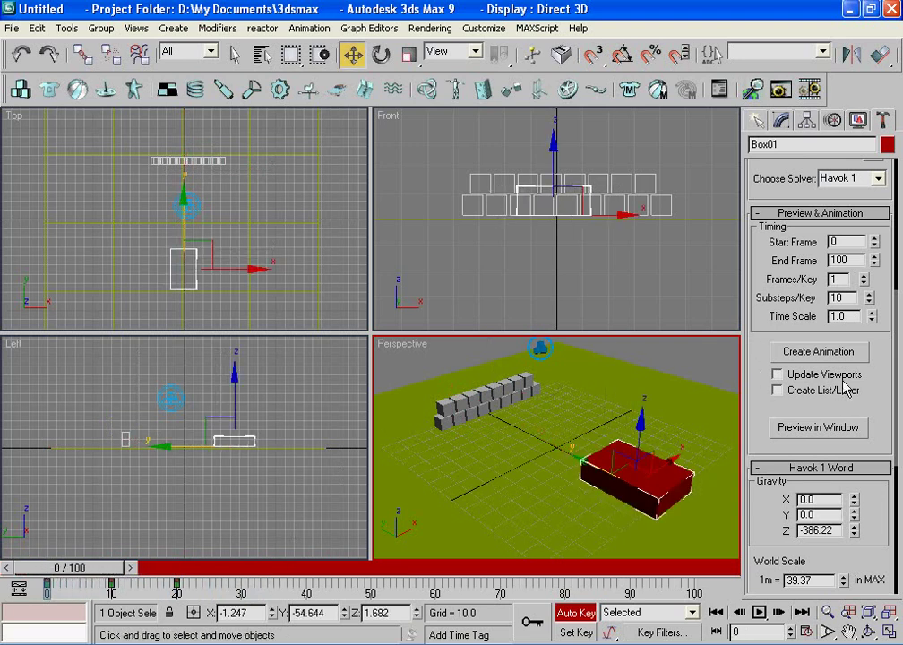
pyautogui.click(790, 353)
pyautogui.click(412, 342)
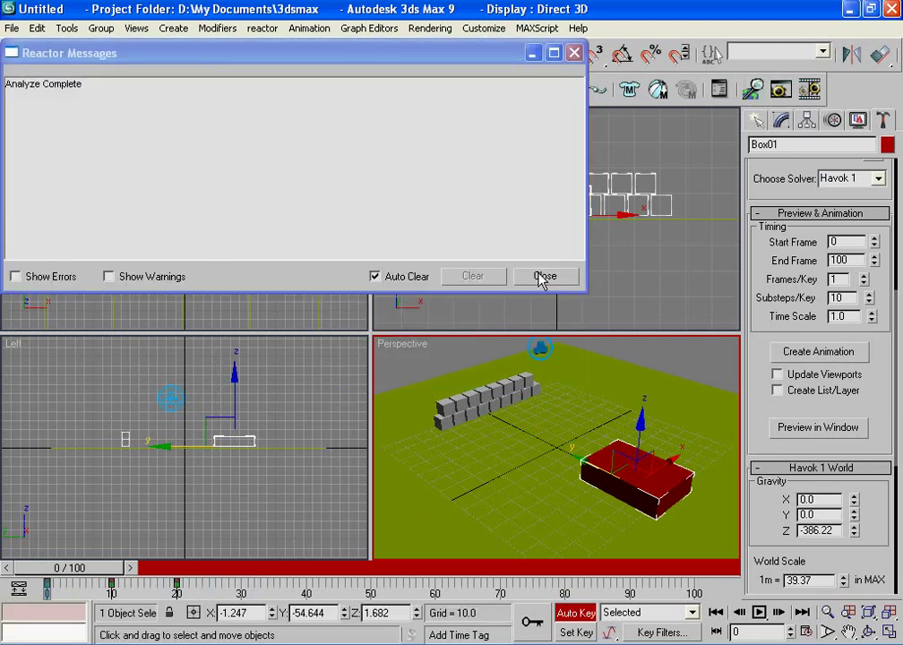
pyautogui.click(544, 277)
# Play the real-time reactor preview of the crash, then close it and the messages window
pyautogui.click(807, 428)
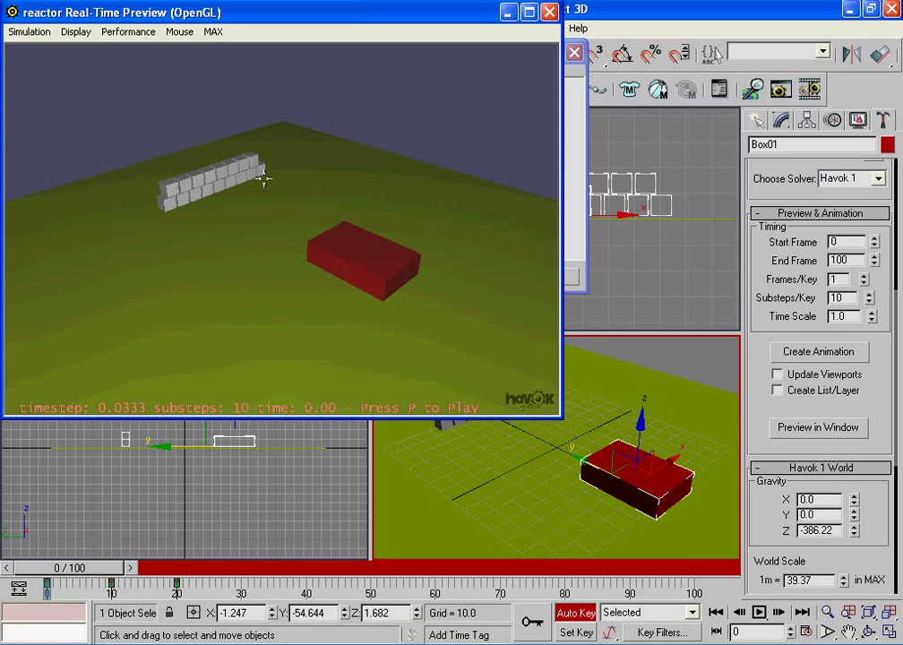
pyautogui.press('p')
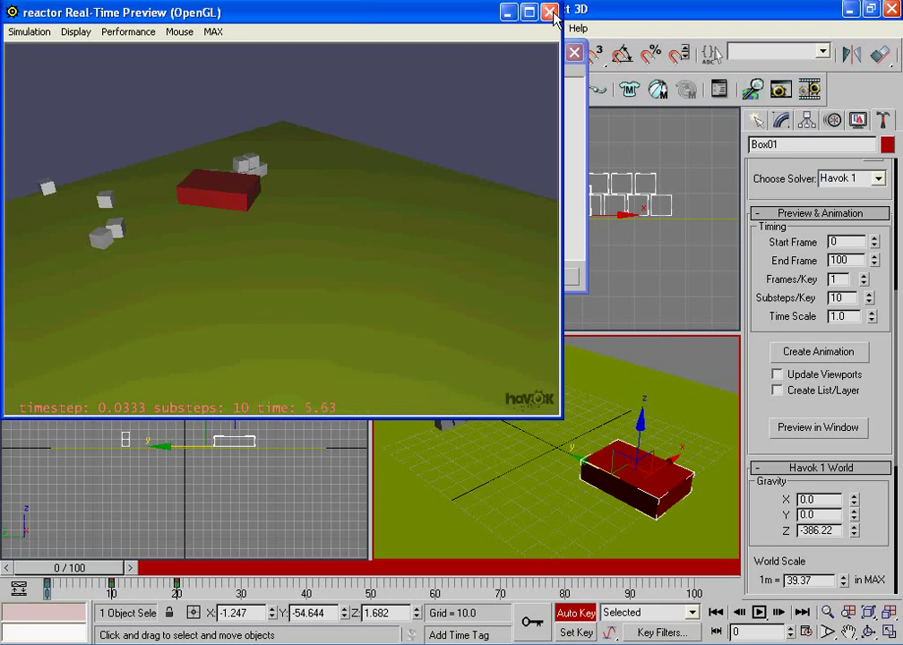
pyautogui.click(550, 12)
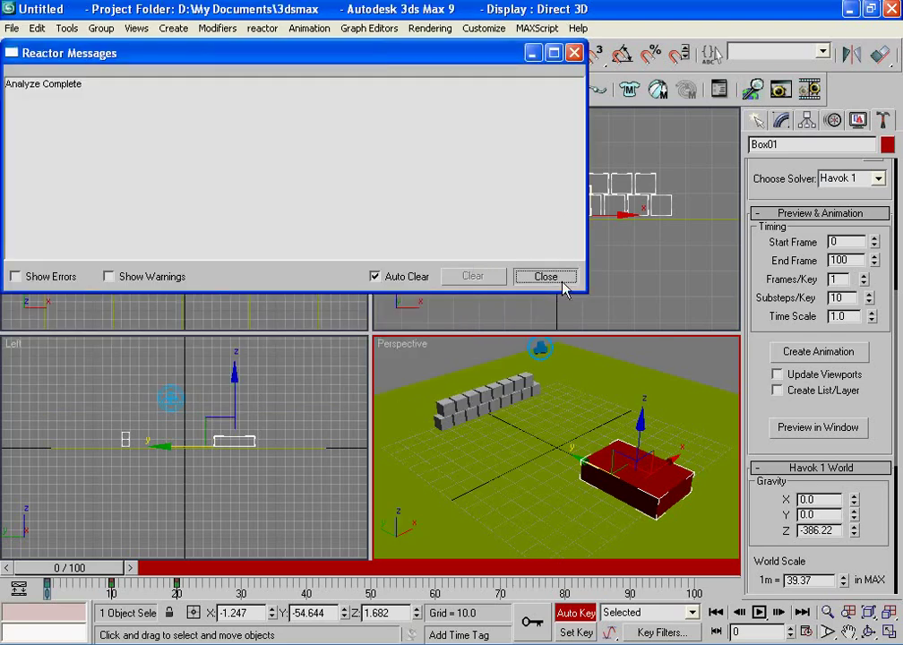
pyautogui.click(561, 277)
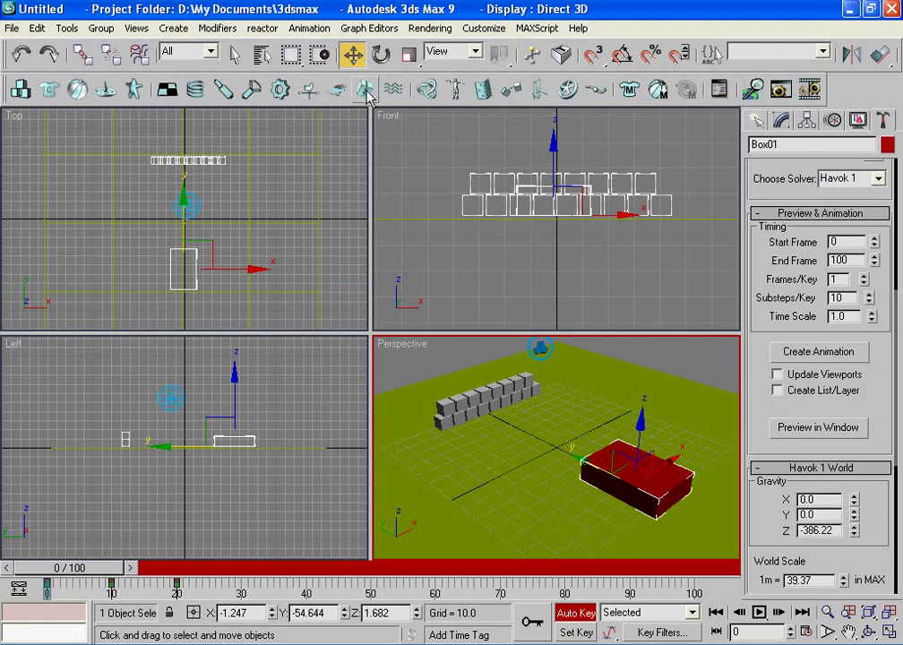
# In Render Scene, set the output size to the HDTV (video) preset at 1280x720
pyautogui.click(430, 28)
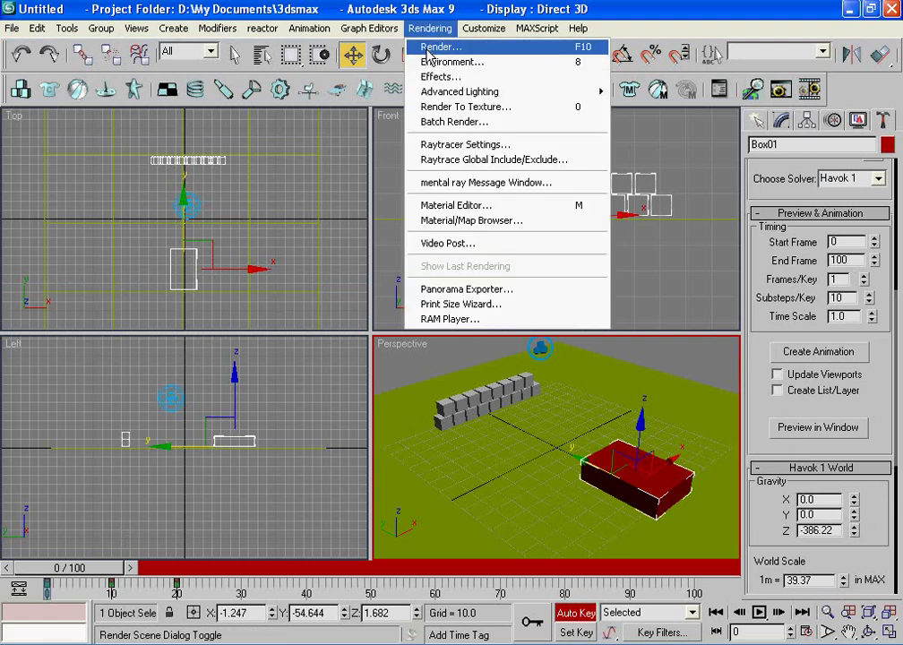
pyautogui.click(430, 47)
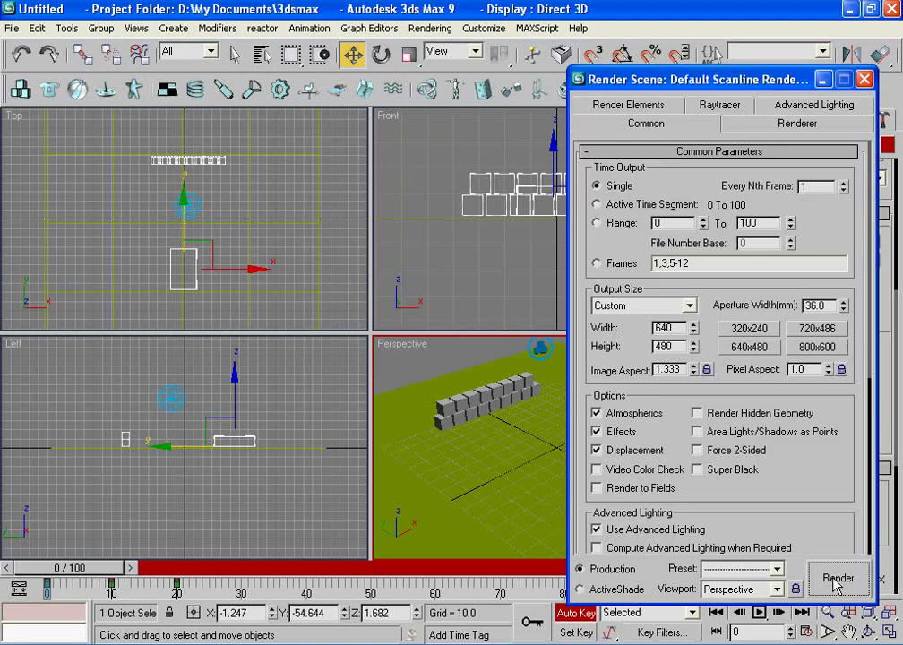
pyautogui.click(657, 306)
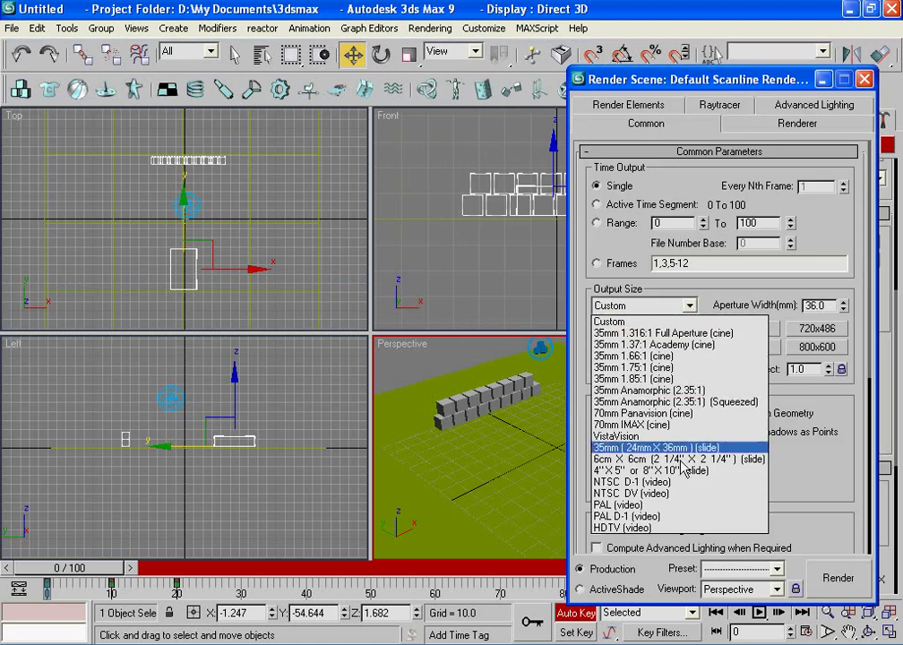
pyautogui.click(676, 529)
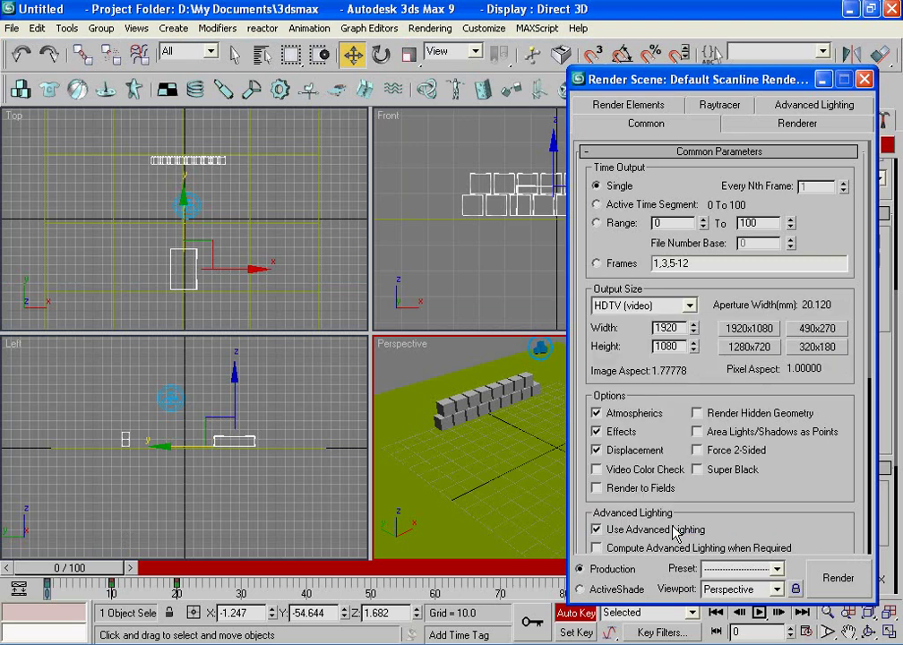
pyautogui.click(747, 348)
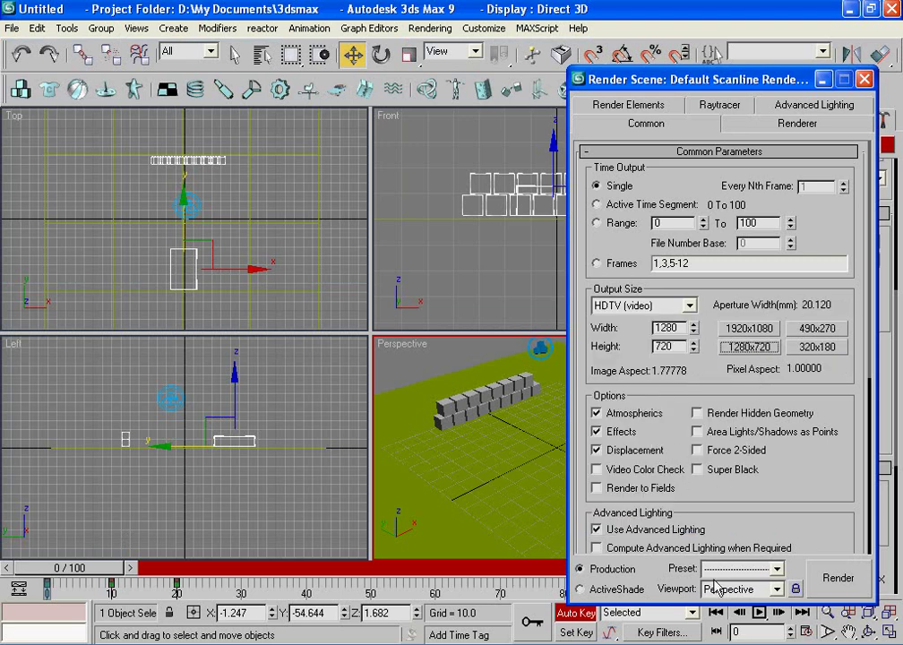
pyautogui.scroll(-5, 740, 435)
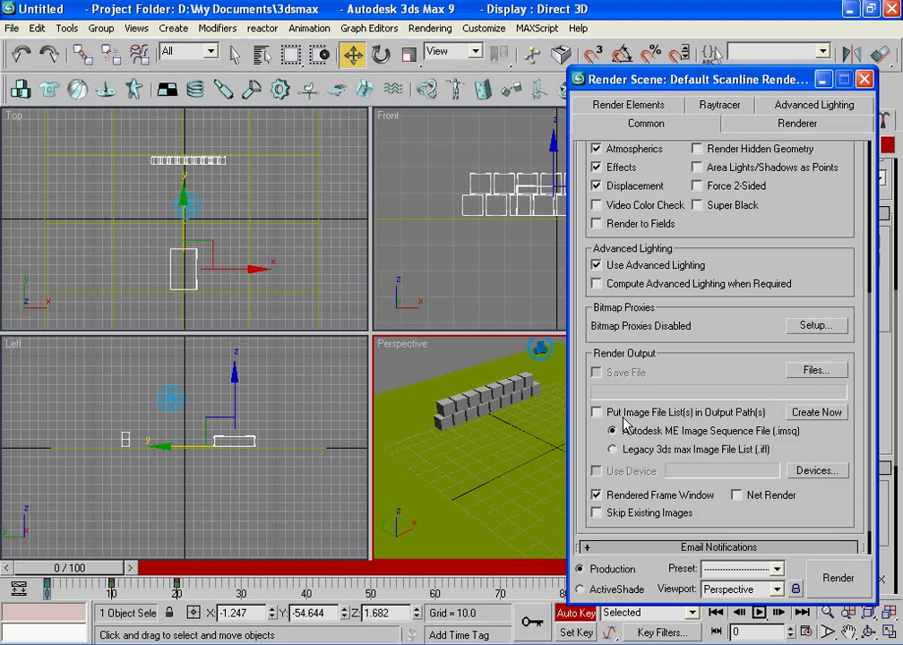
# Create and open a new Tutorials folder on the Desktop for the render output
pyautogui.click(815, 370)
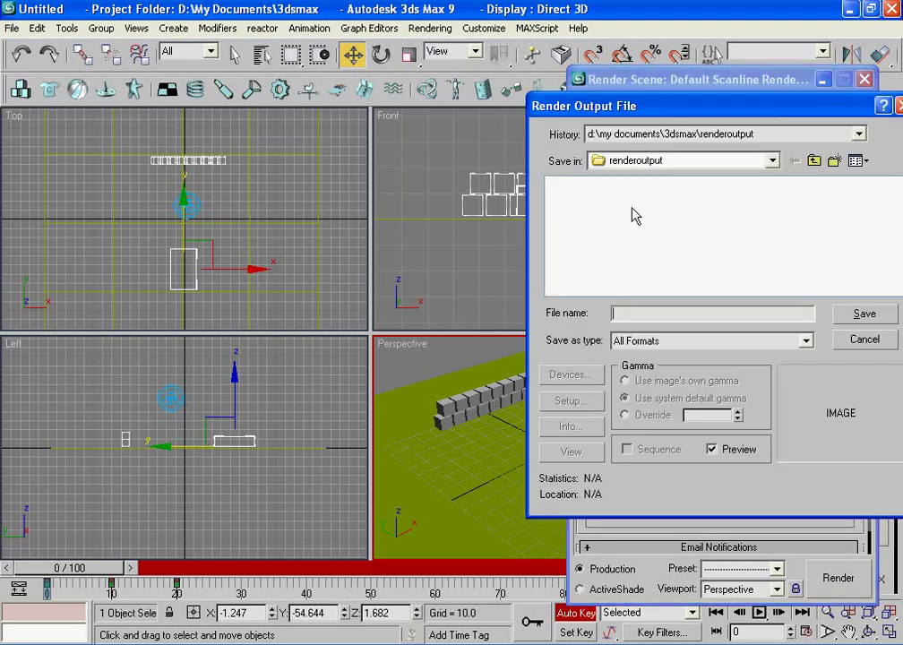
pyautogui.click(640, 172)
pyautogui.click(627, 178)
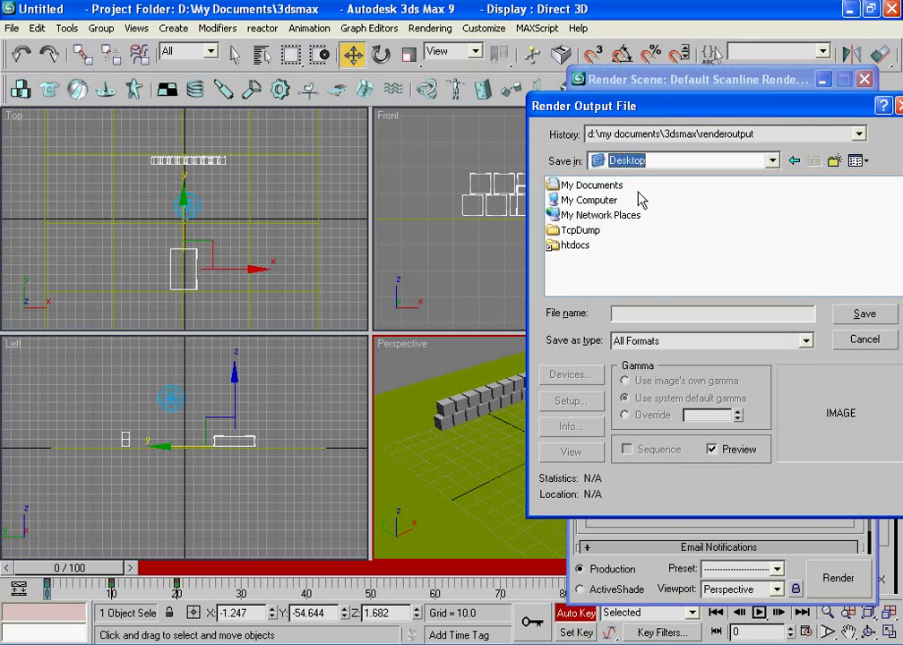
pyautogui.click(673, 314)
pyautogui.click(833, 160)
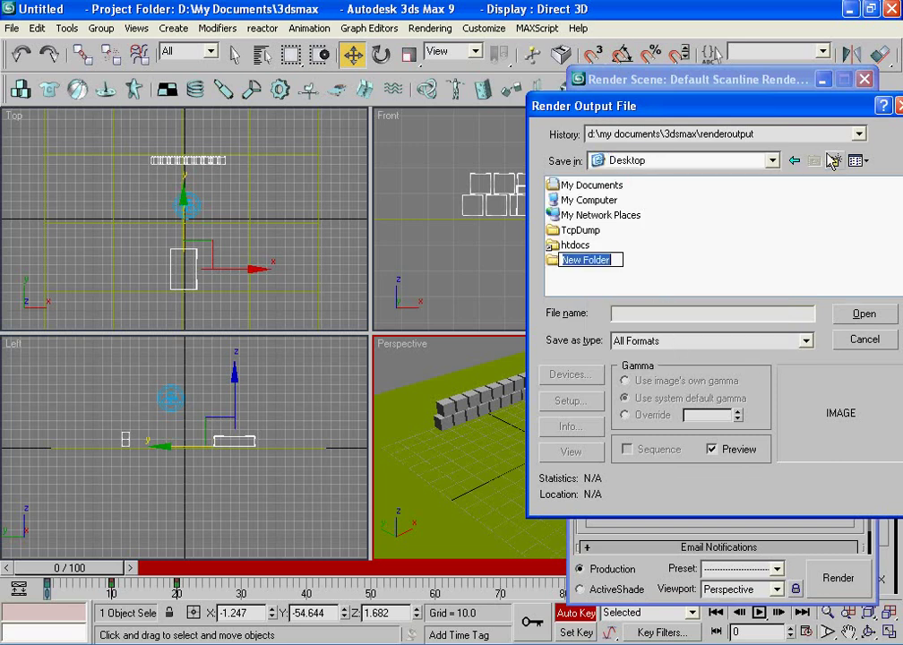
pyautogui.write('Tutorials')
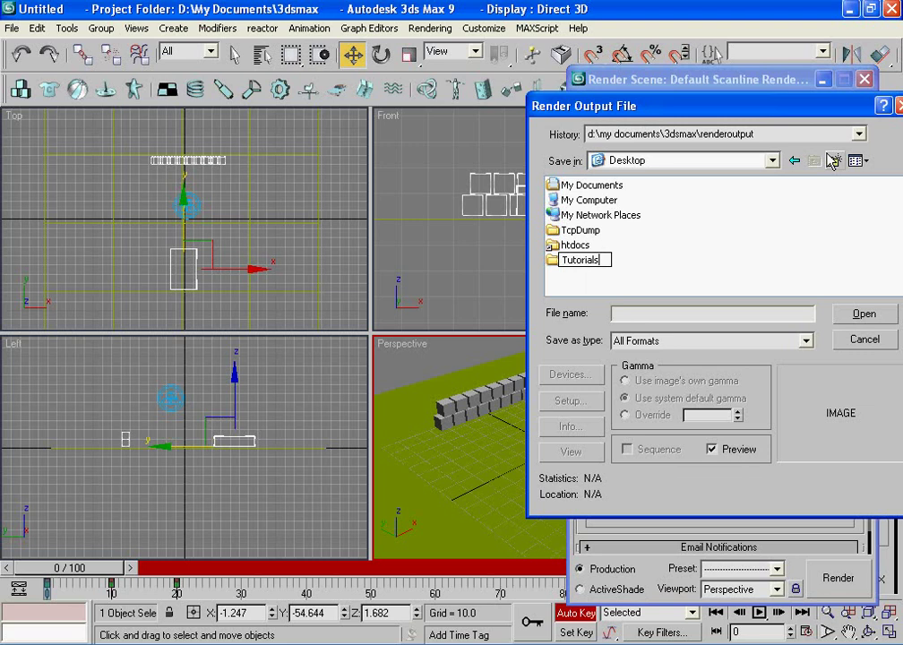
pyautogui.press('Return')
pyautogui.press('Return')
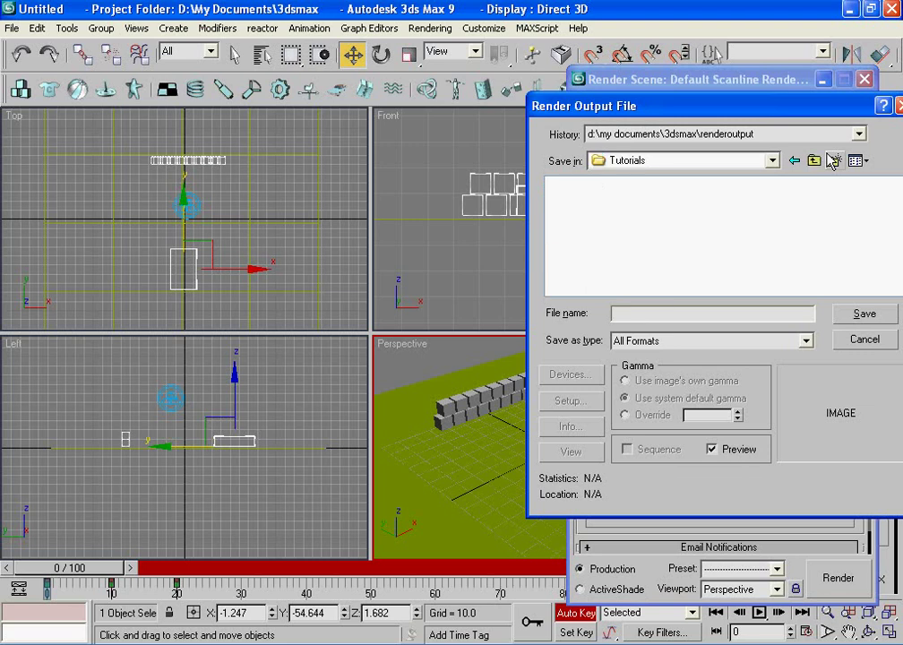
# Name the output file 'My First Tutorial' as AVI type and save the choice
pyautogui.click(686, 311)
pyautogui.write('My E')
pyautogui.press('BackSpace')
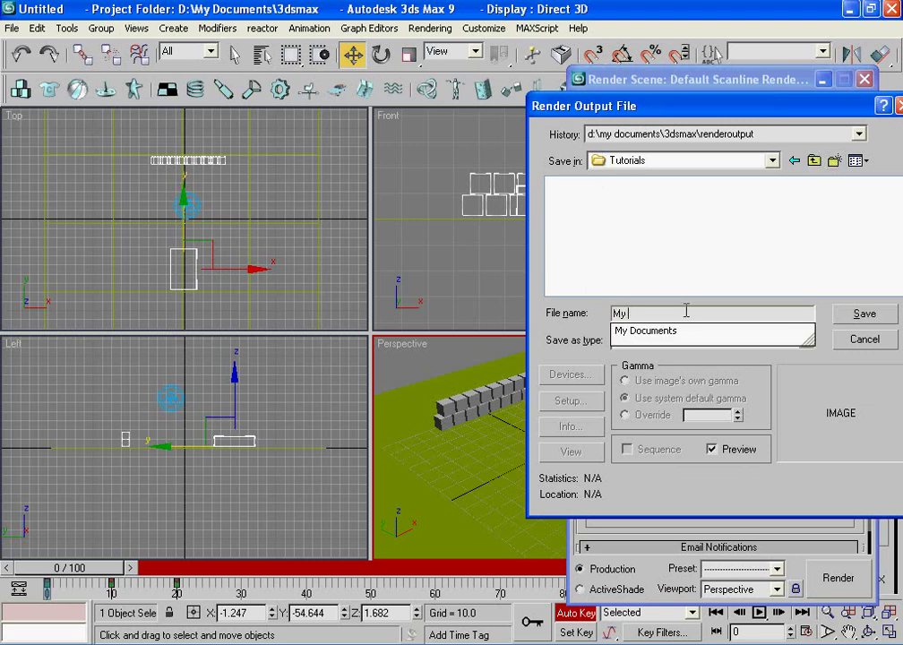
pyautogui.write('First Tutorial')
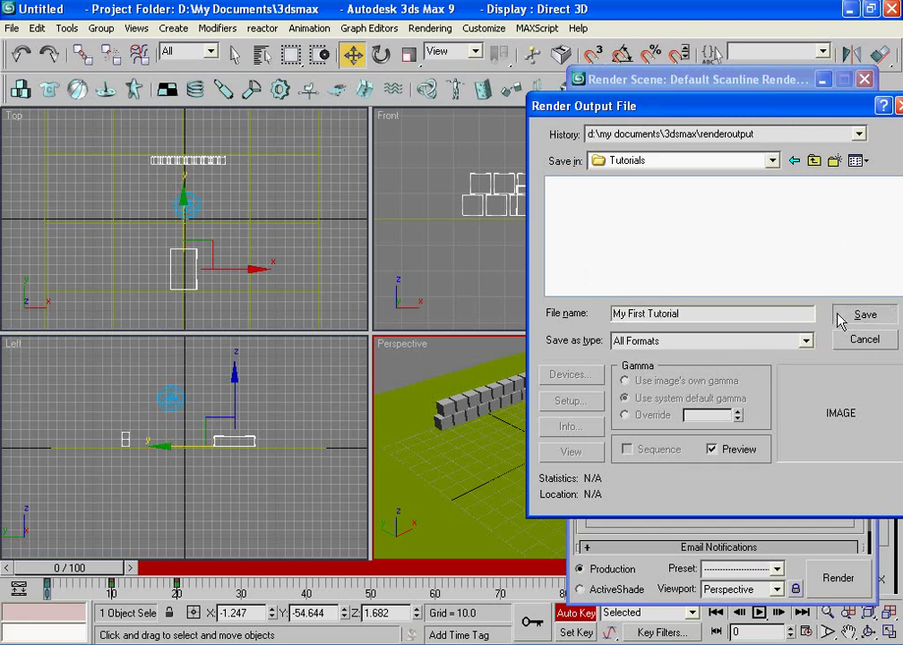
pyautogui.click(806, 340)
pyautogui.click(792, 368)
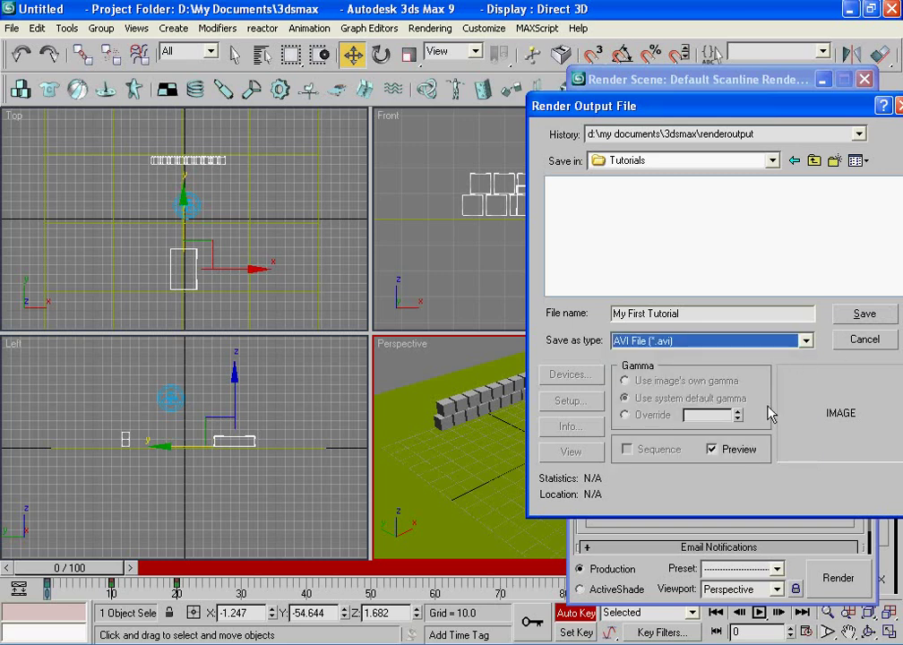
pyautogui.click(860, 315)
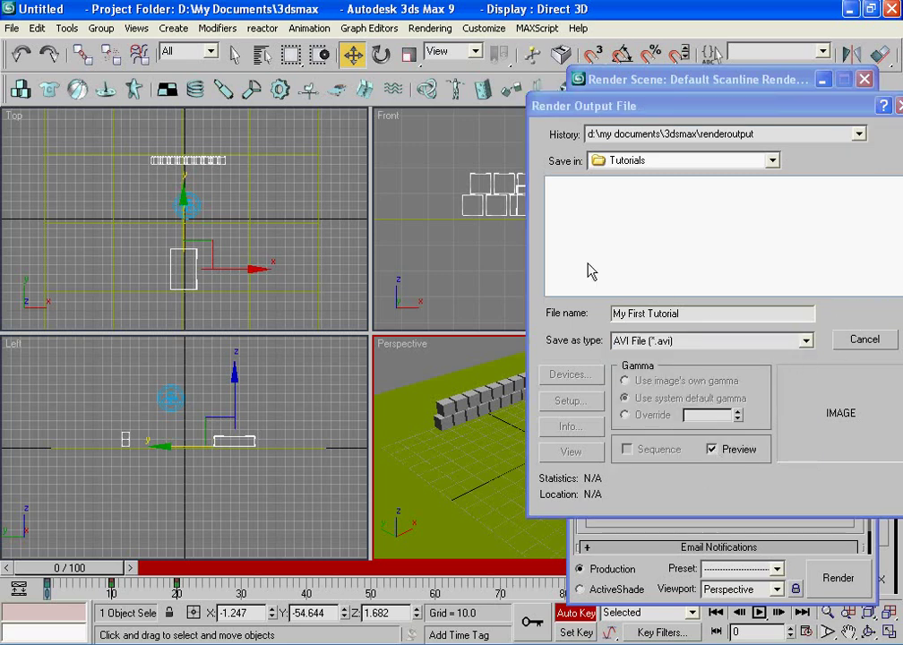
# Accept the AVI compression settings and render frames 0 to 65 of the crash
pyautogui.click(716, 399)
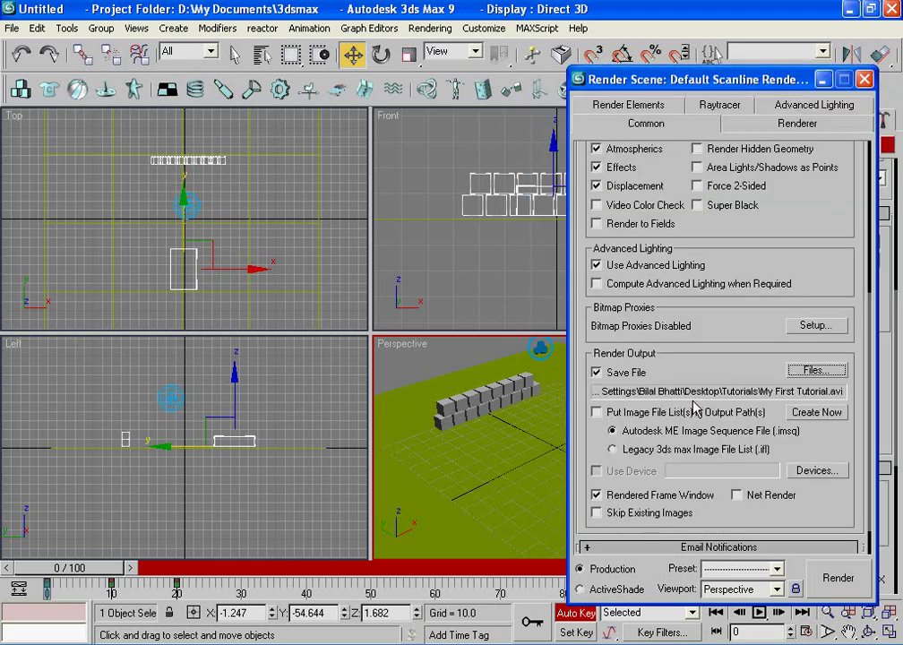
pyautogui.scroll(5, 708, 250)
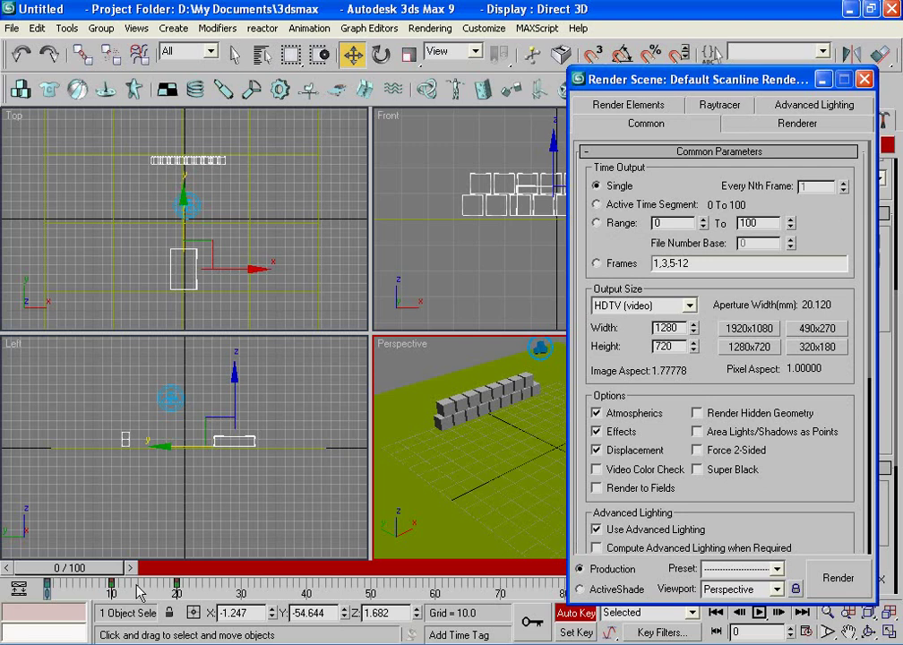
pyautogui.moveTo(89, 566); pyautogui.dragTo(11, 569)
pyautogui.press('w')
pyautogui.click(821, 582)
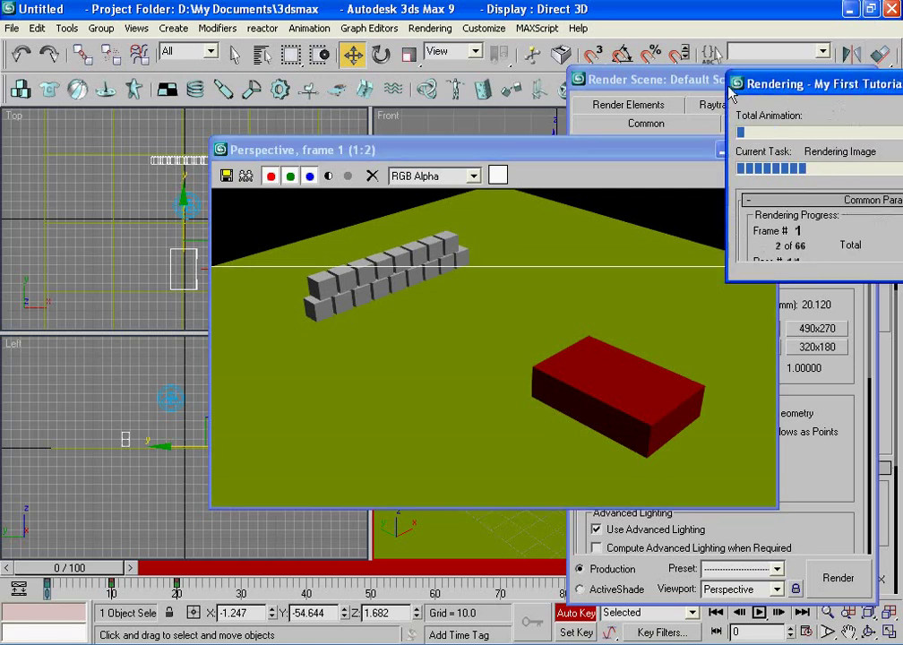
pyautogui.moveTo(731, 92); pyautogui.dragTo(155, 87)
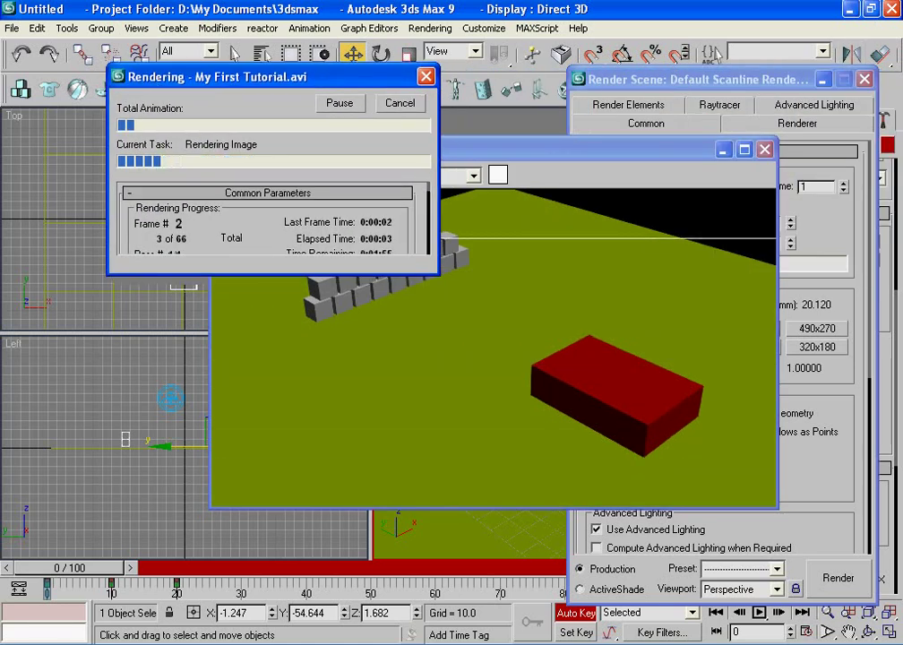
pyautogui.rightClick(753, 640)
pyautogui.click(786, 626)
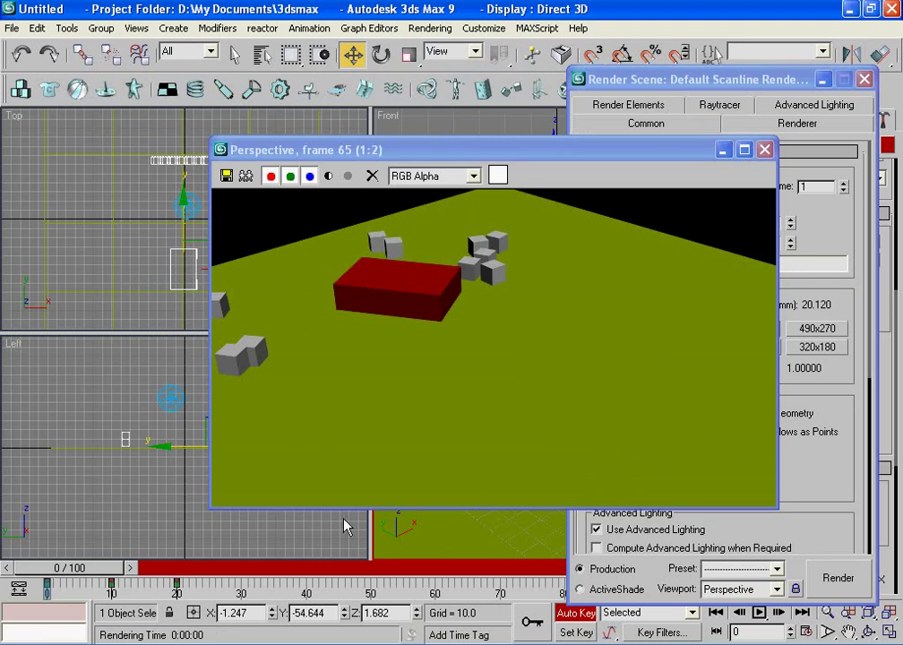
# Close the render windows, minimize Max, and play My First Tutorial from the Tutorials folder
pyautogui.click(764, 149)
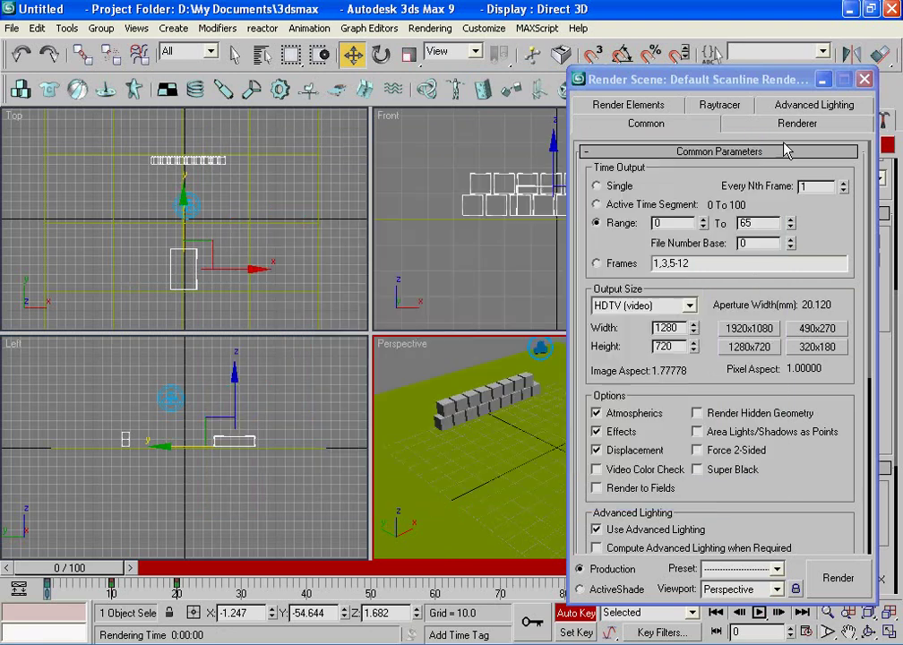
pyautogui.click(865, 78)
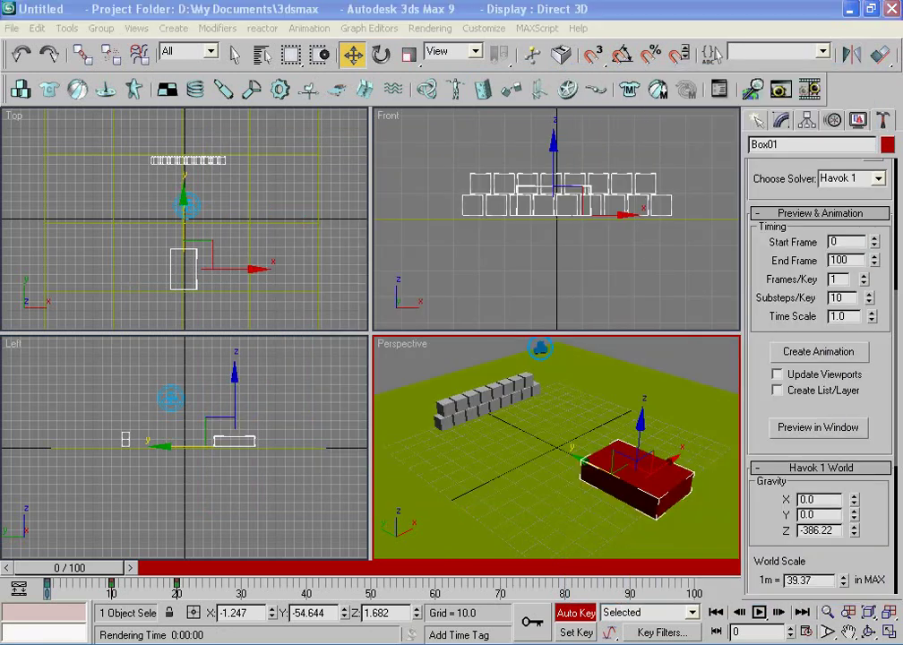
pyautogui.click(851, 9)
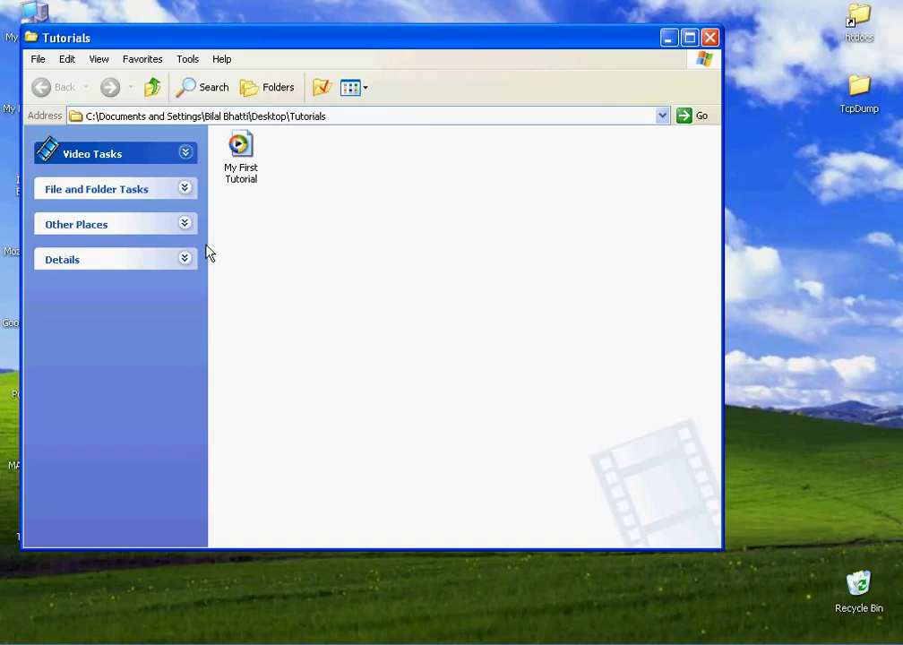
pyautogui.doubleClick(256, 172)
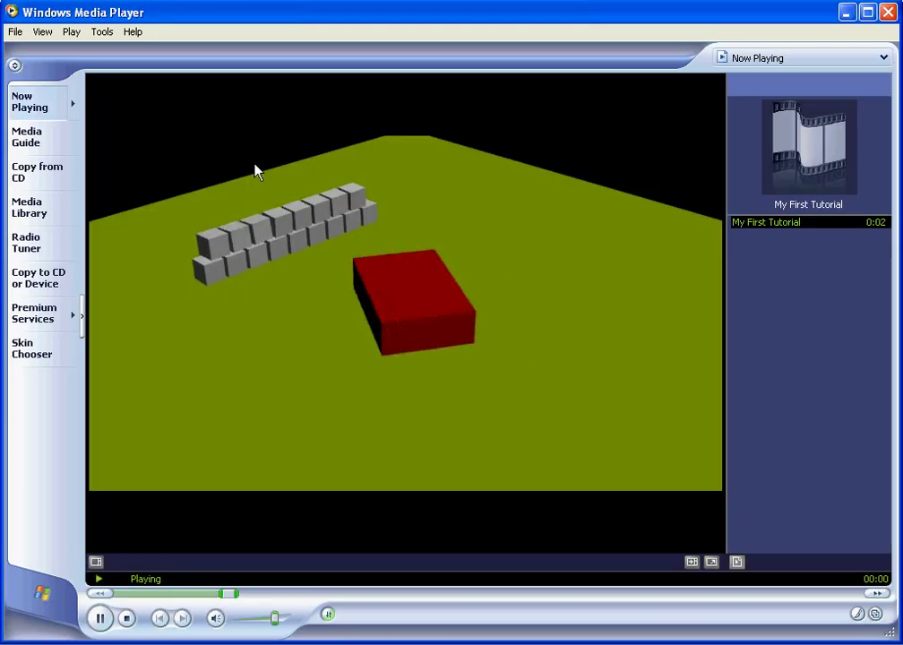